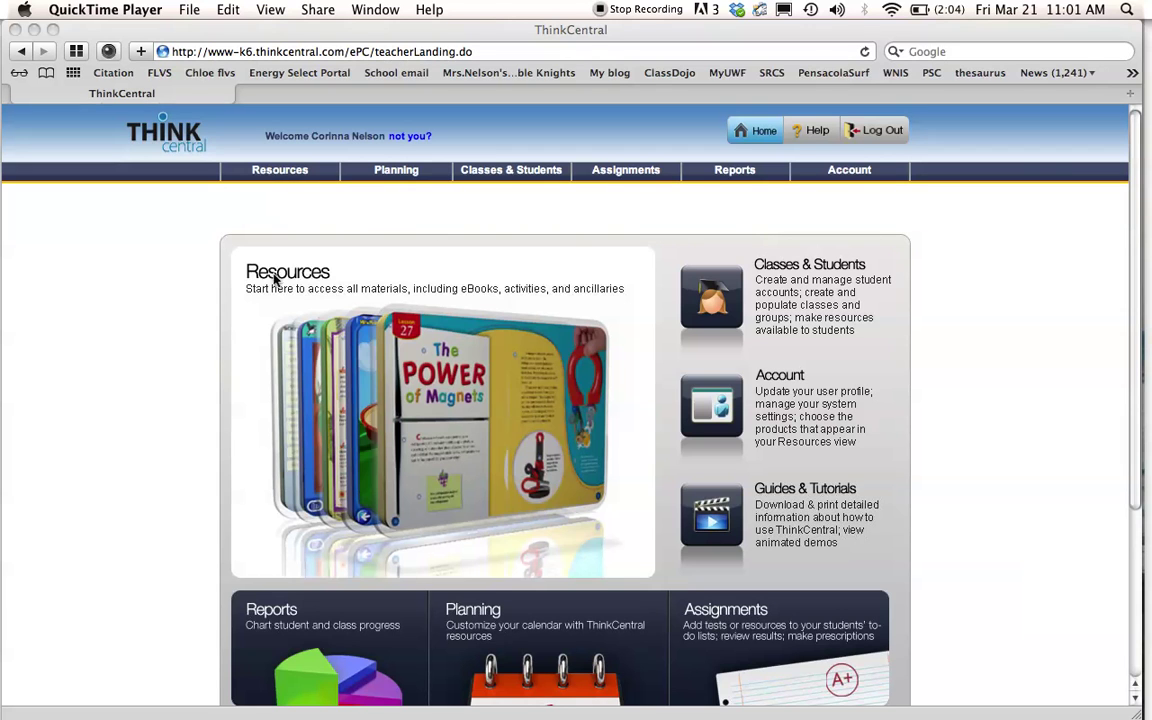
Filter ThinkCentral resources to Mathematics and launch the GO Math! Florida Common Core Online Assessment System
{"action": "left_click", "coordinate": [249, 252]}
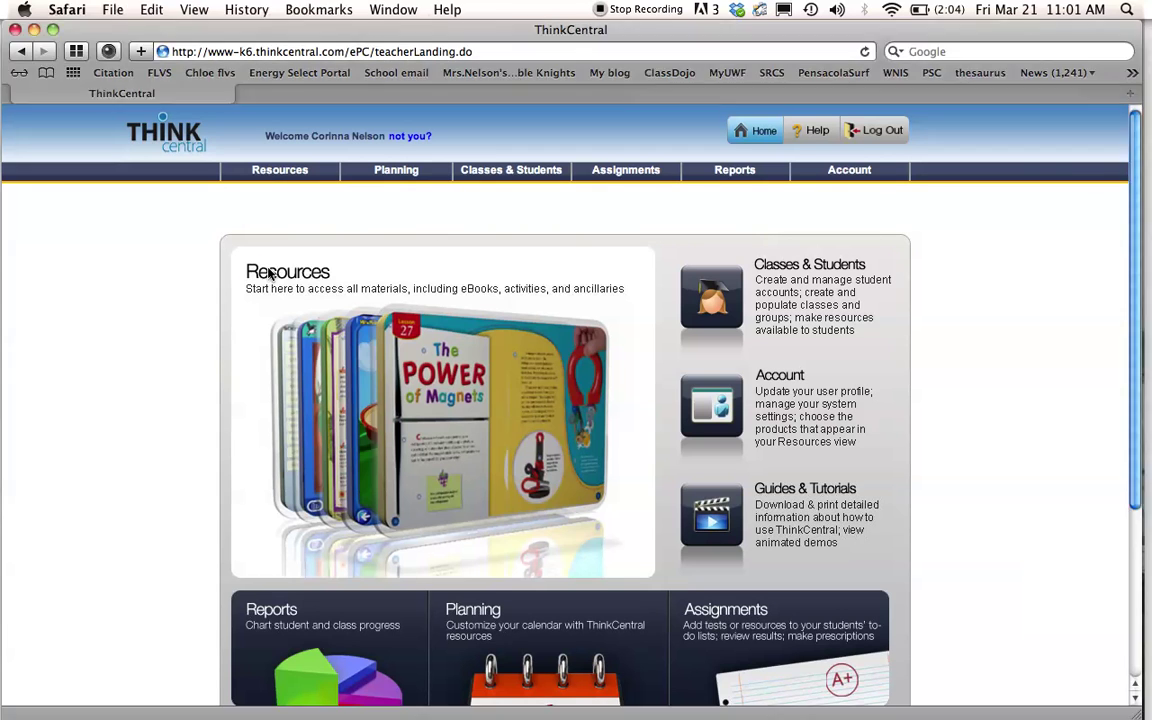
{"action": "left_click", "coordinate": [265, 320]}
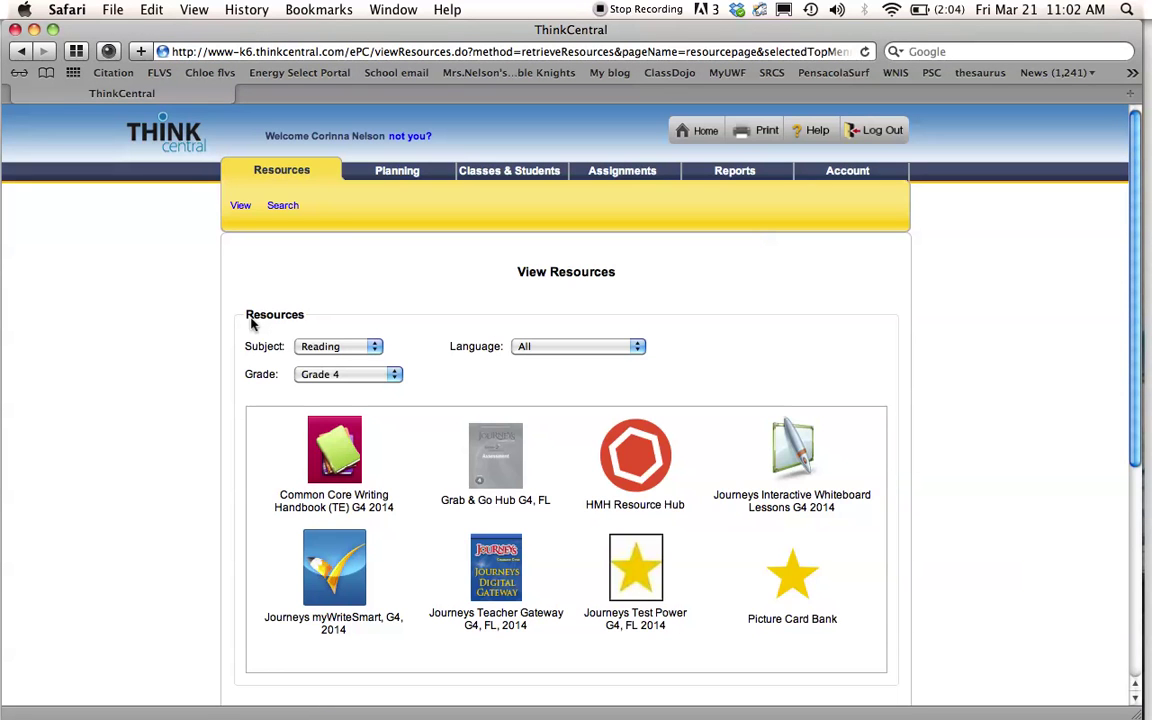
{"action": "left_click", "coordinate": [322, 346]}
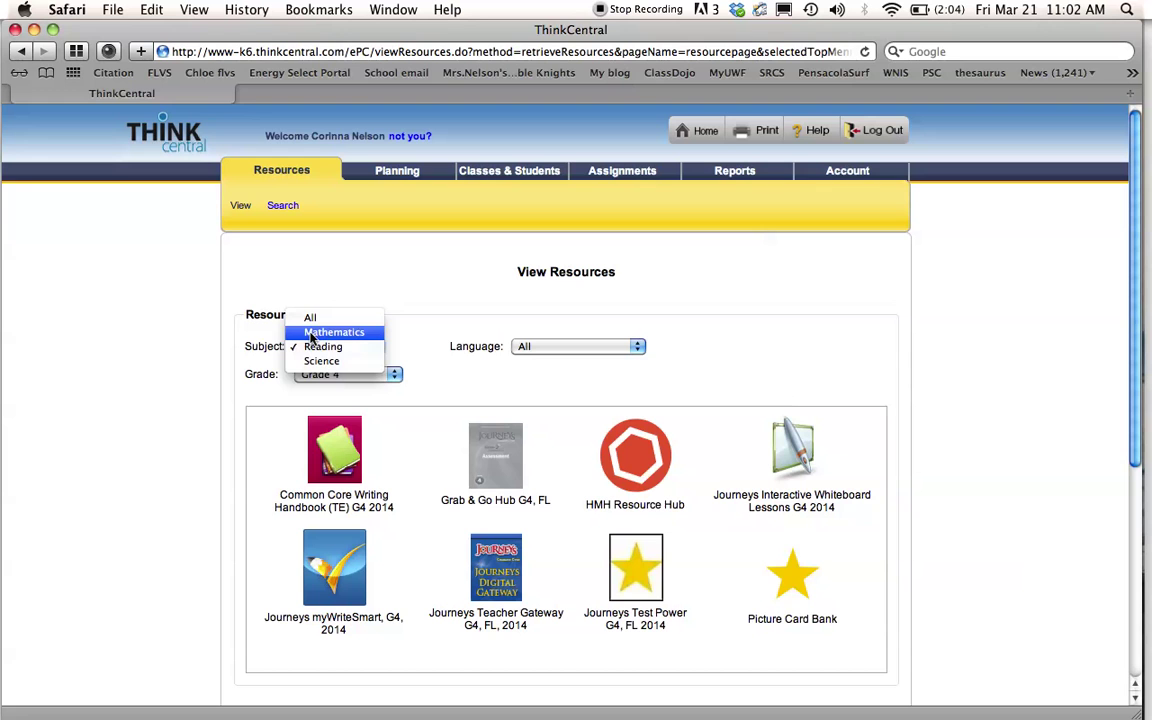
{"action": "left_click", "coordinate": [311, 333]}
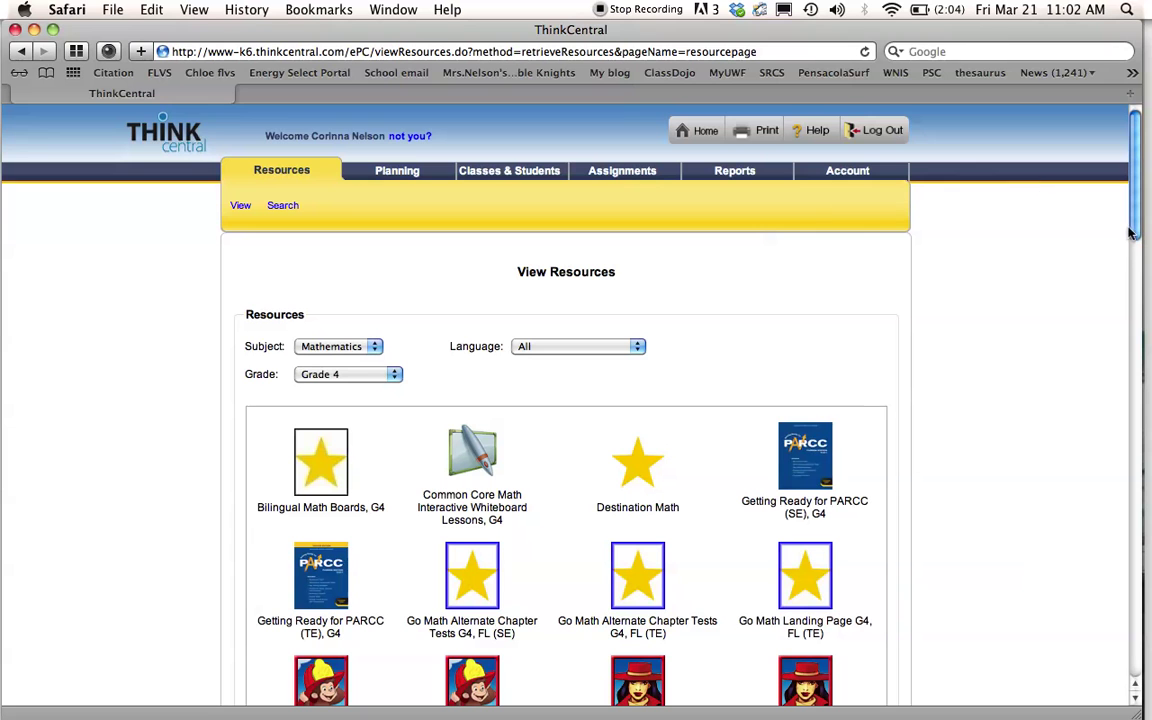
{"action": "left_click_drag", "start_coordinate": [1134, 235], "coordinate": [1113, 406]}
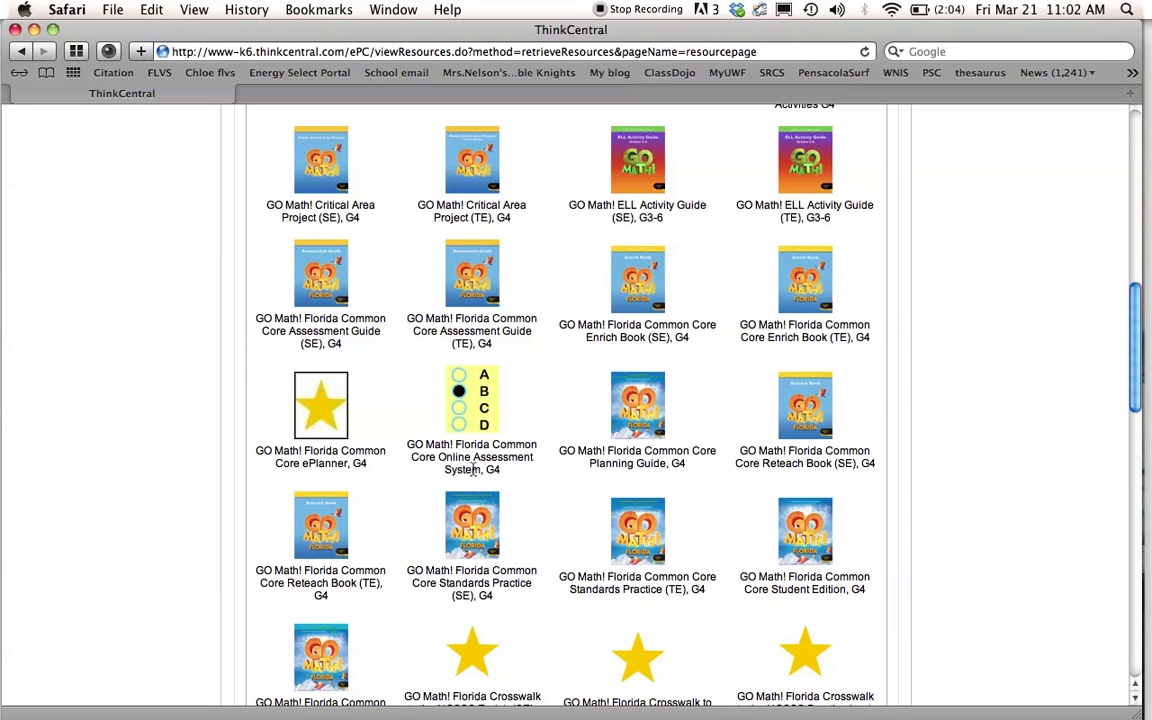
{"action": "left_click", "coordinate": [470, 422]}
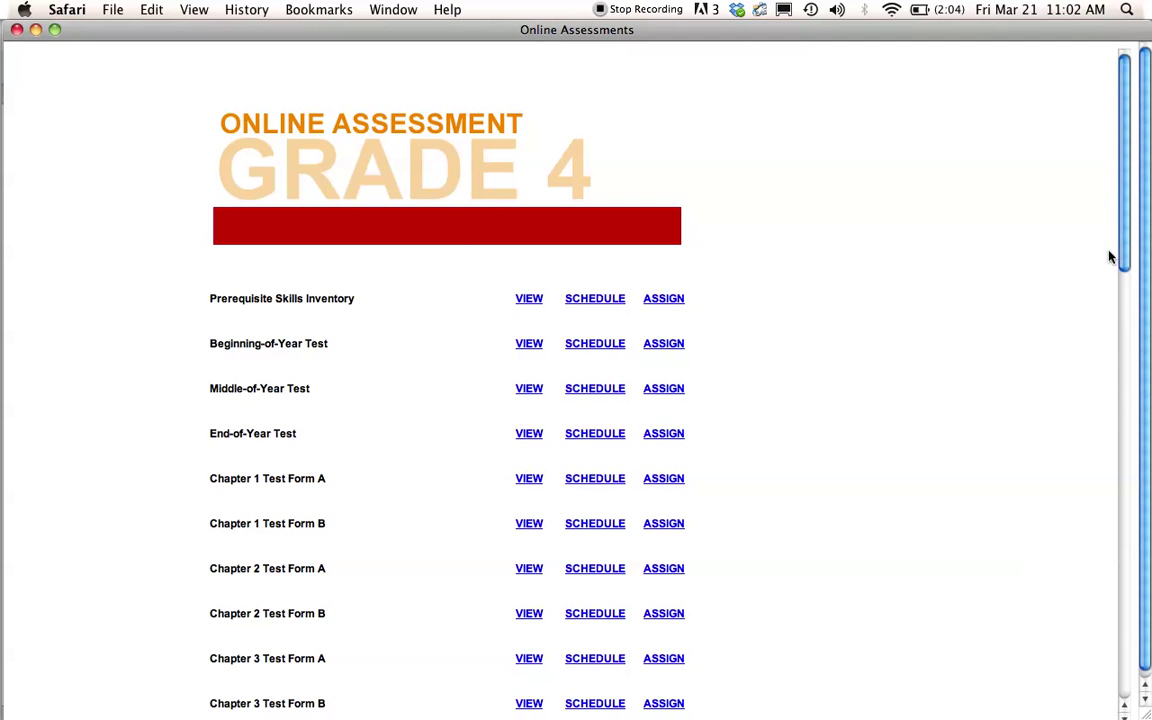
Scroll the Grade 4 Online Assessment list down to the Chapter 13 test forms
{"action": "scroll", "coordinate": [1120, 266], "scroll_direction": "down", "scroll_amount": 10}
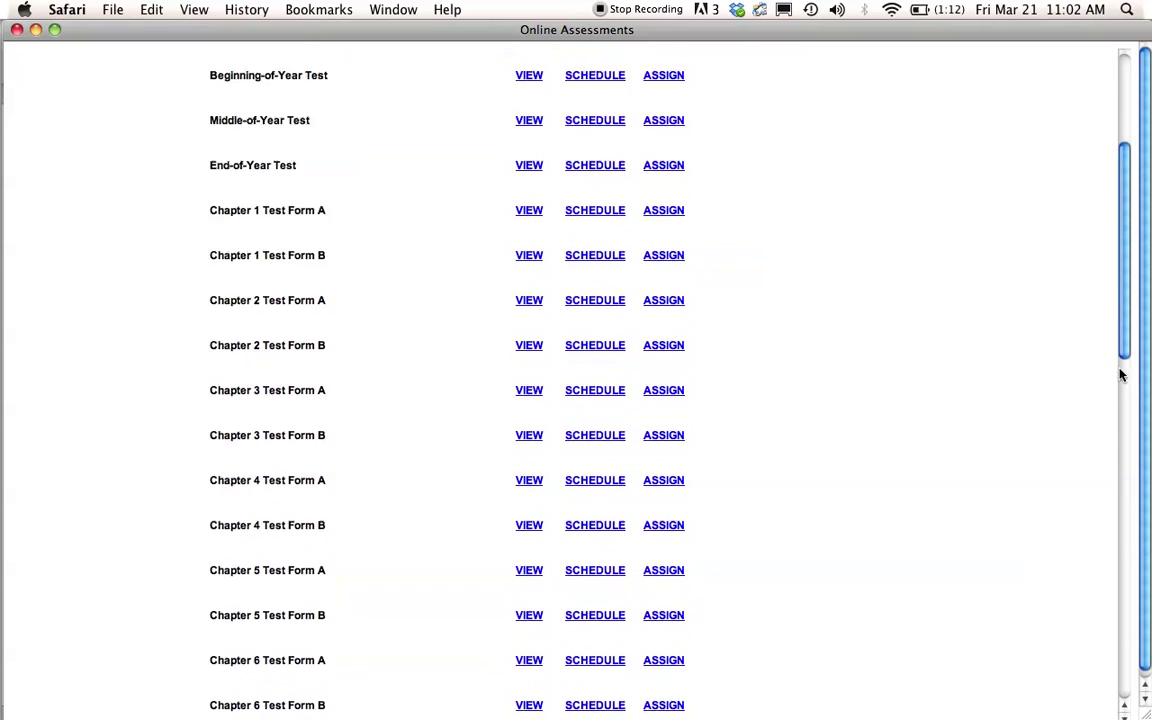
{"action": "scroll", "coordinate": [1091, 511], "scroll_direction": "down", "scroll_amount": 7}
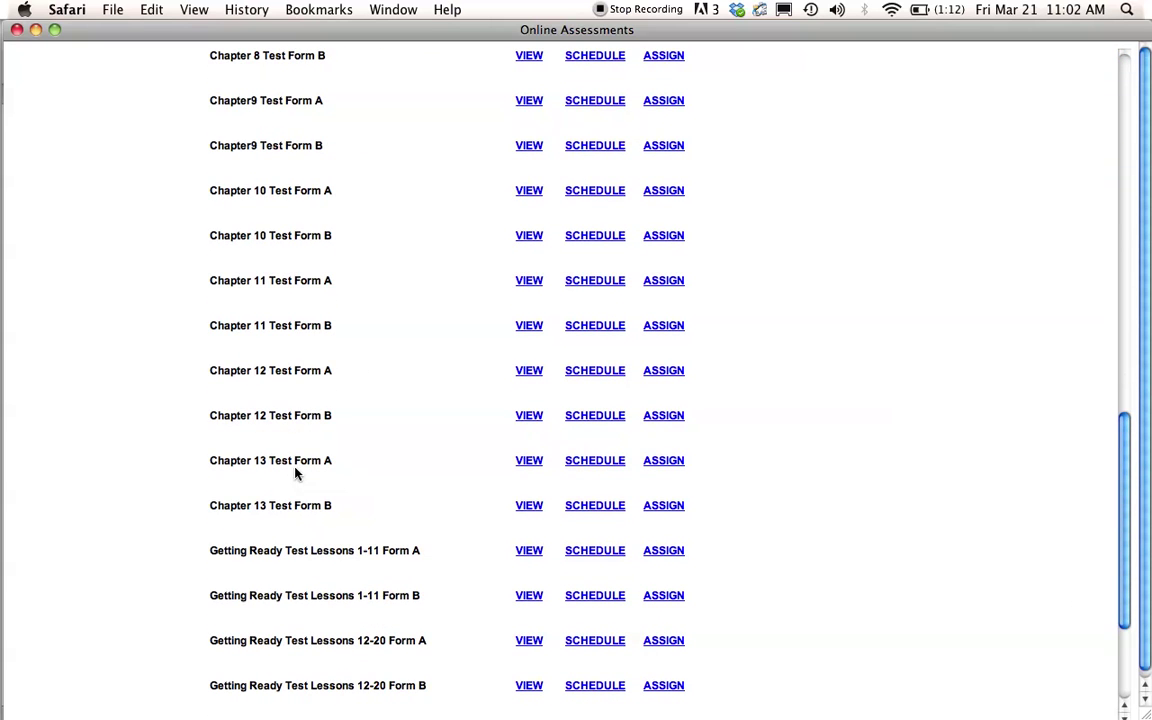
Assign Chapter 13 Test Form A under the name 'Math ch 13 test'
{"action": "left_click", "coordinate": [650, 463]}
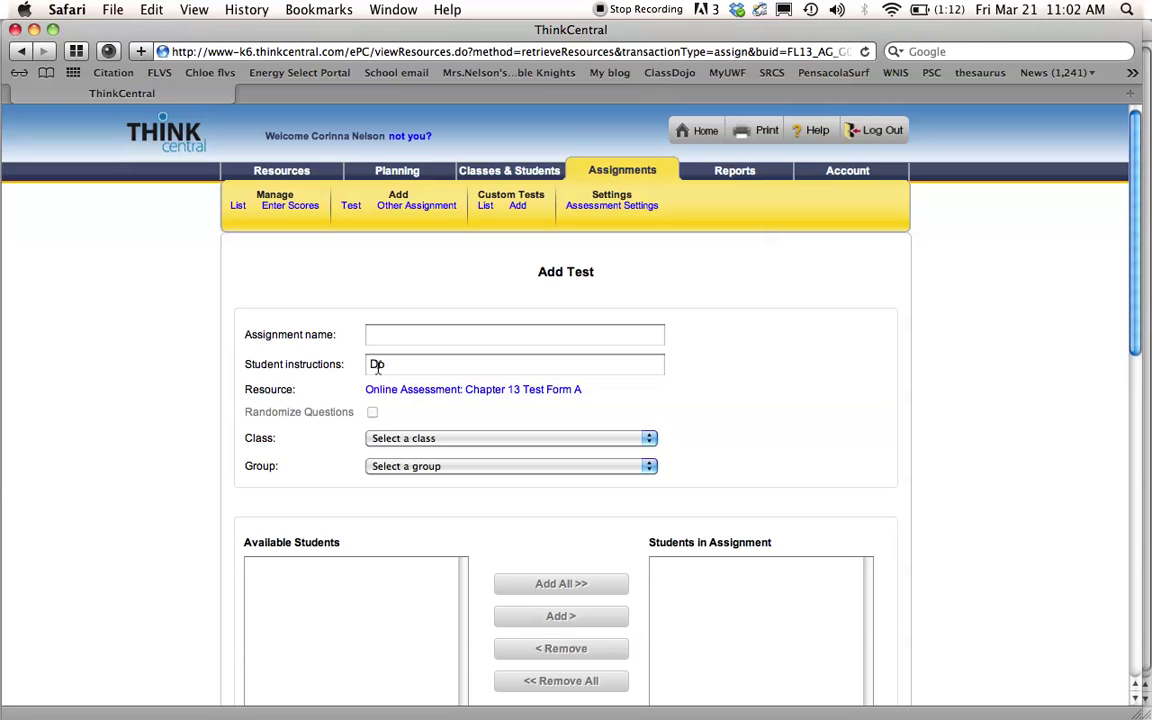
{"action": "left_click", "coordinate": [387, 335]}
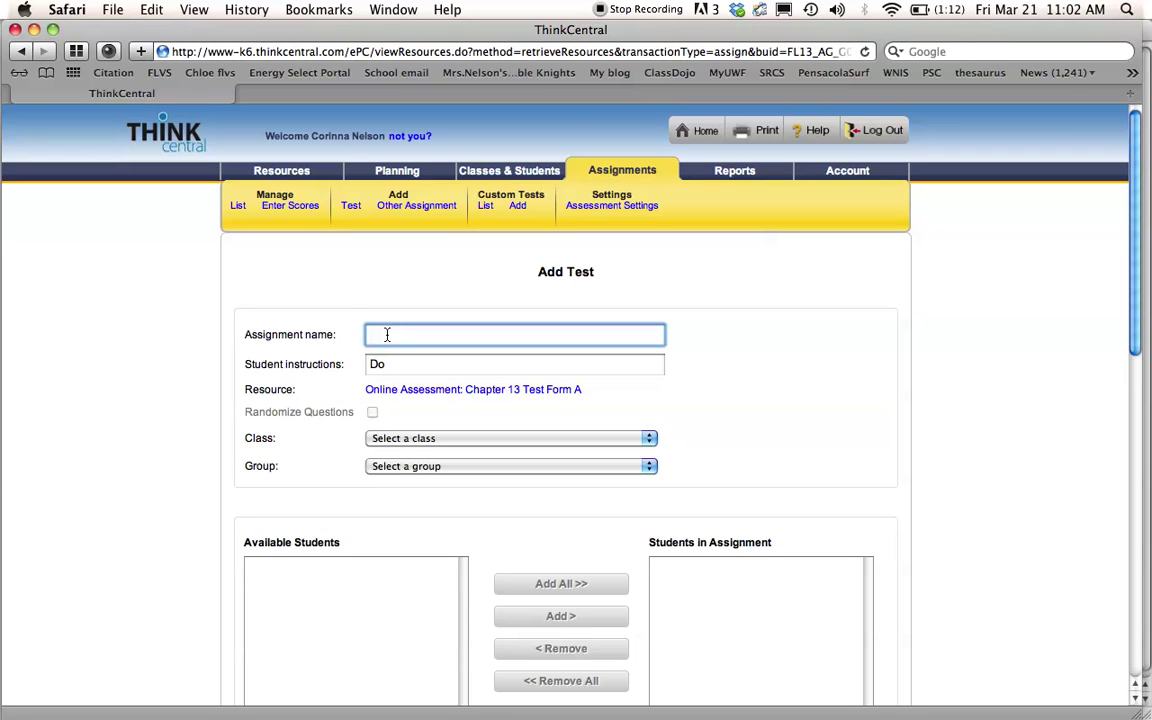
{"action": "type", "text": "Math ch 13 test"}
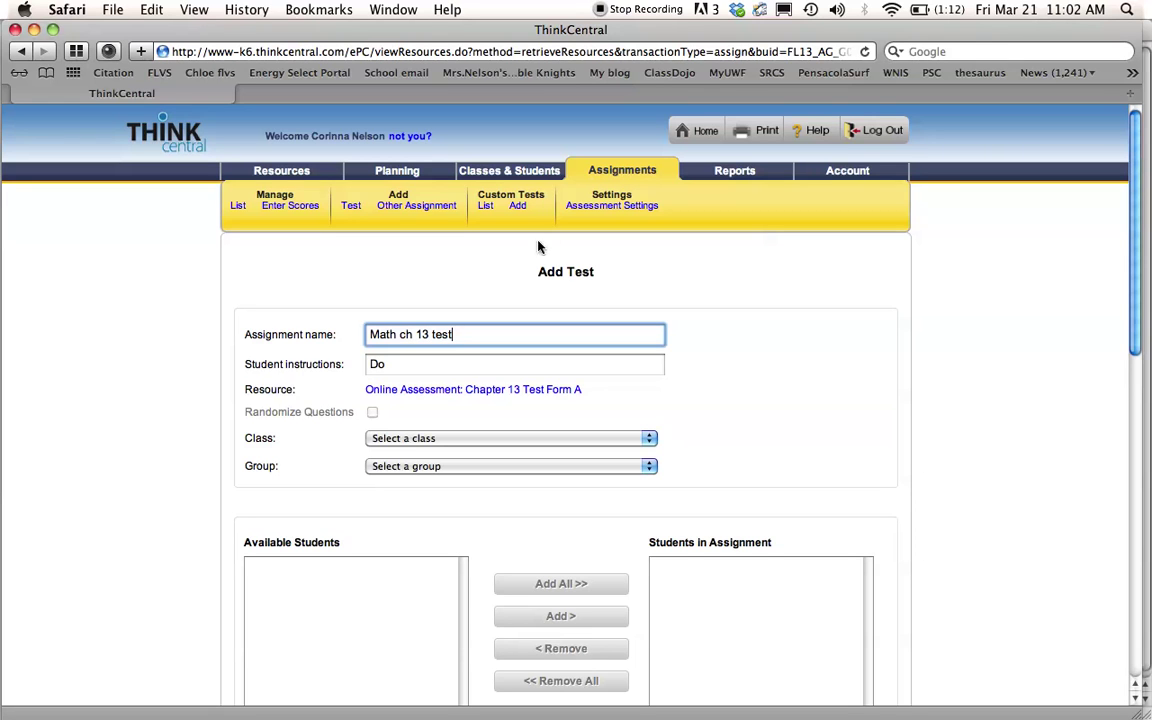
{"action": "left_click", "coordinate": [515, 438]}
Choose the 2013 class and add all of its students to the test
{"action": "left_click", "coordinate": [497, 469]}
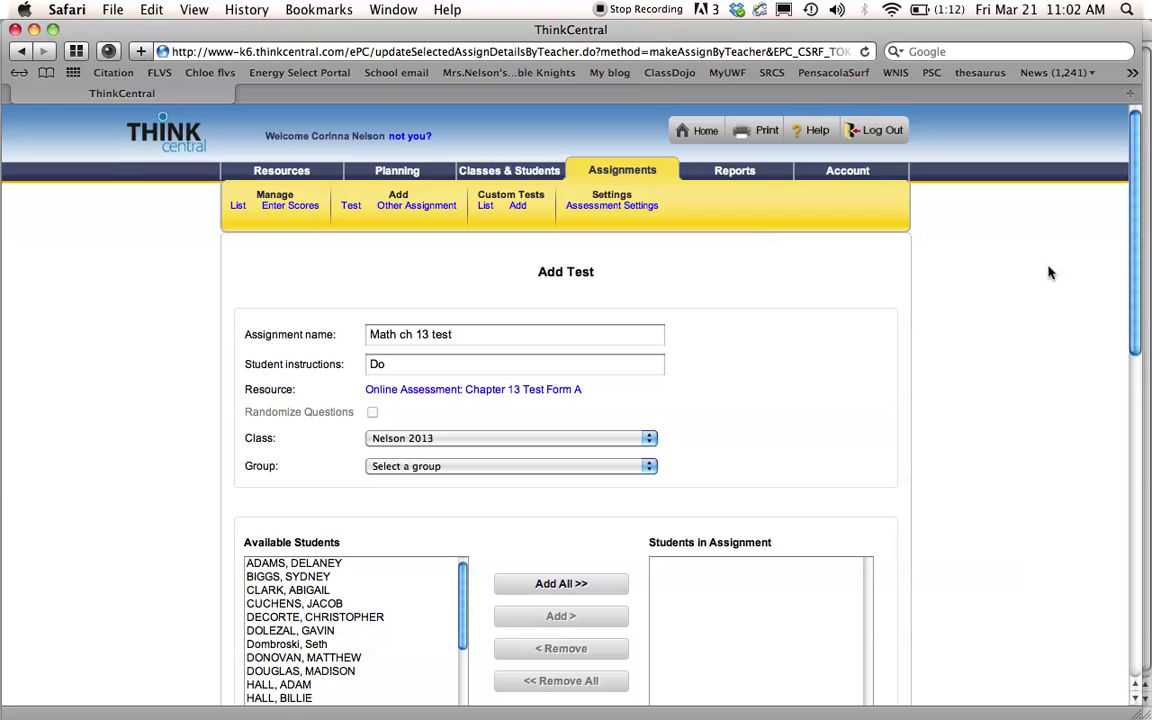
{"action": "scroll", "coordinate": [1130, 300], "scroll_direction": "down", "scroll_amount": 2}
{"action": "left_click_drag", "start_coordinate": [1130, 300], "coordinate": [1108, 422]}
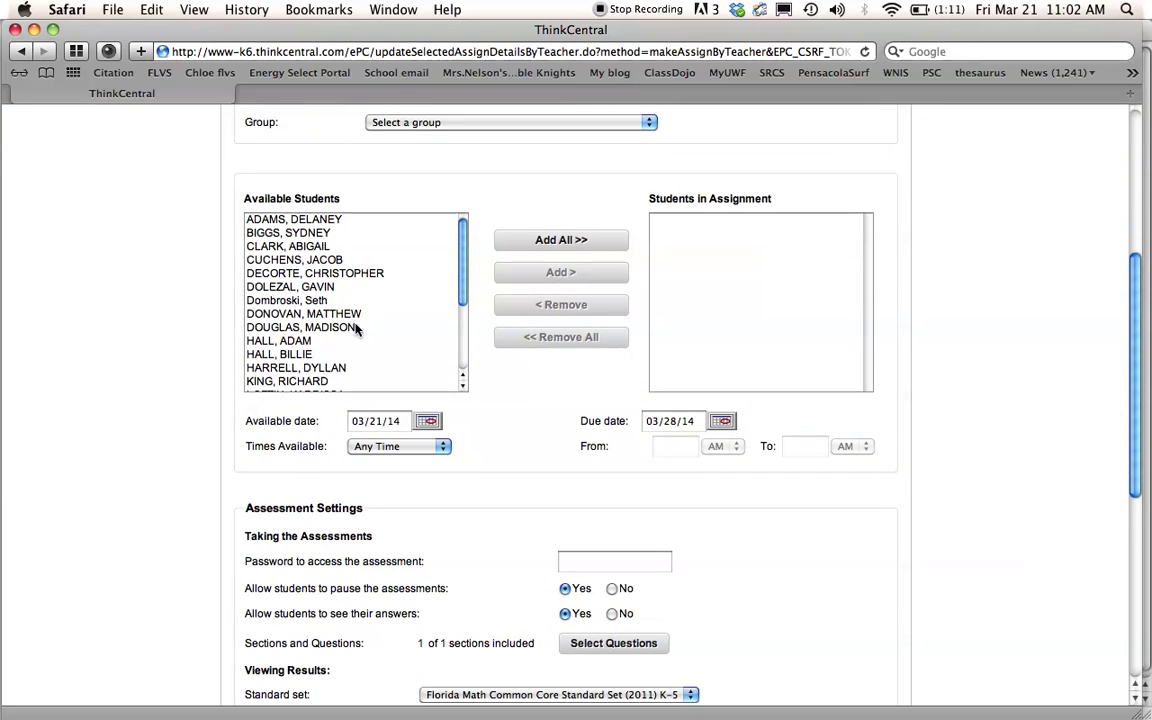
{"action": "left_click", "coordinate": [525, 245]}
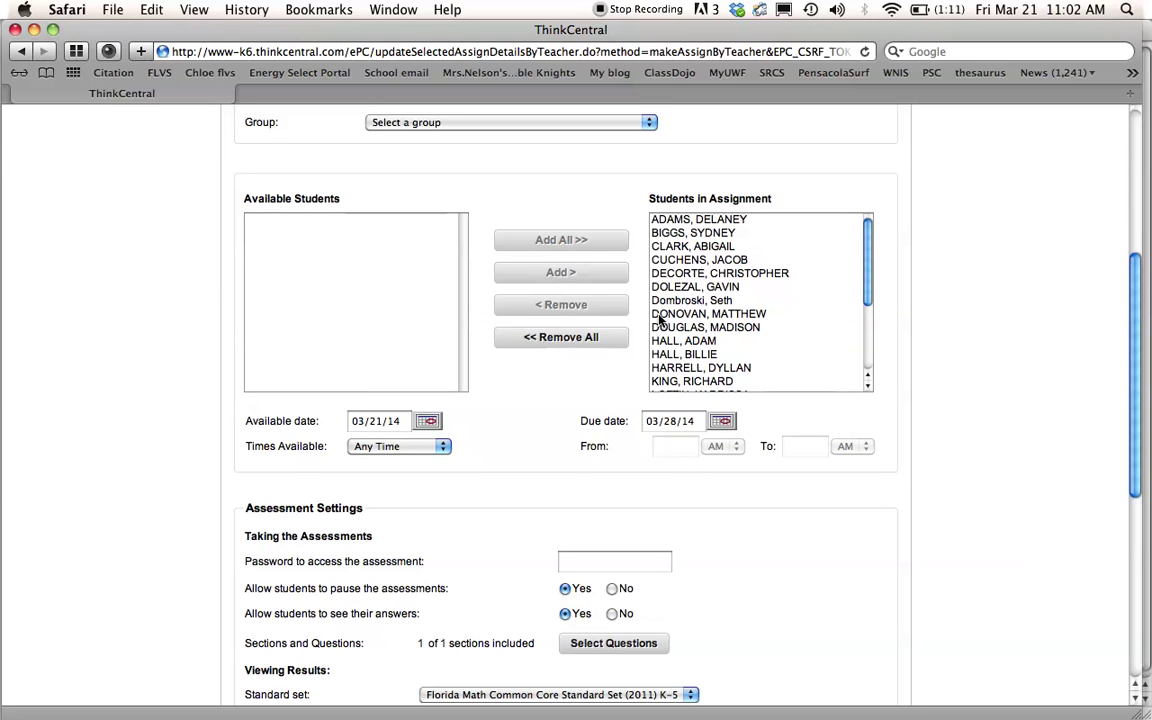
Remove two students from the assignment, moving them back to the available list
{"action": "left_click", "coordinate": [656, 261]}
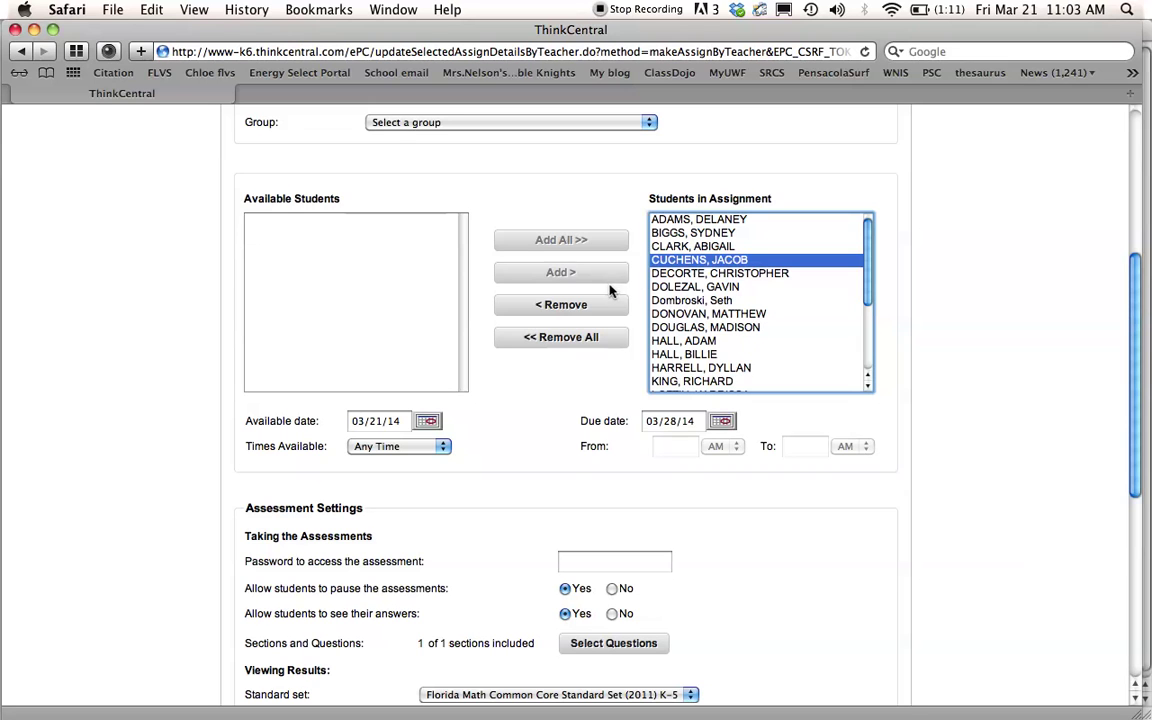
{"action": "left_click", "coordinate": [566, 313]}
{"action": "left_click", "coordinate": [665, 300]}
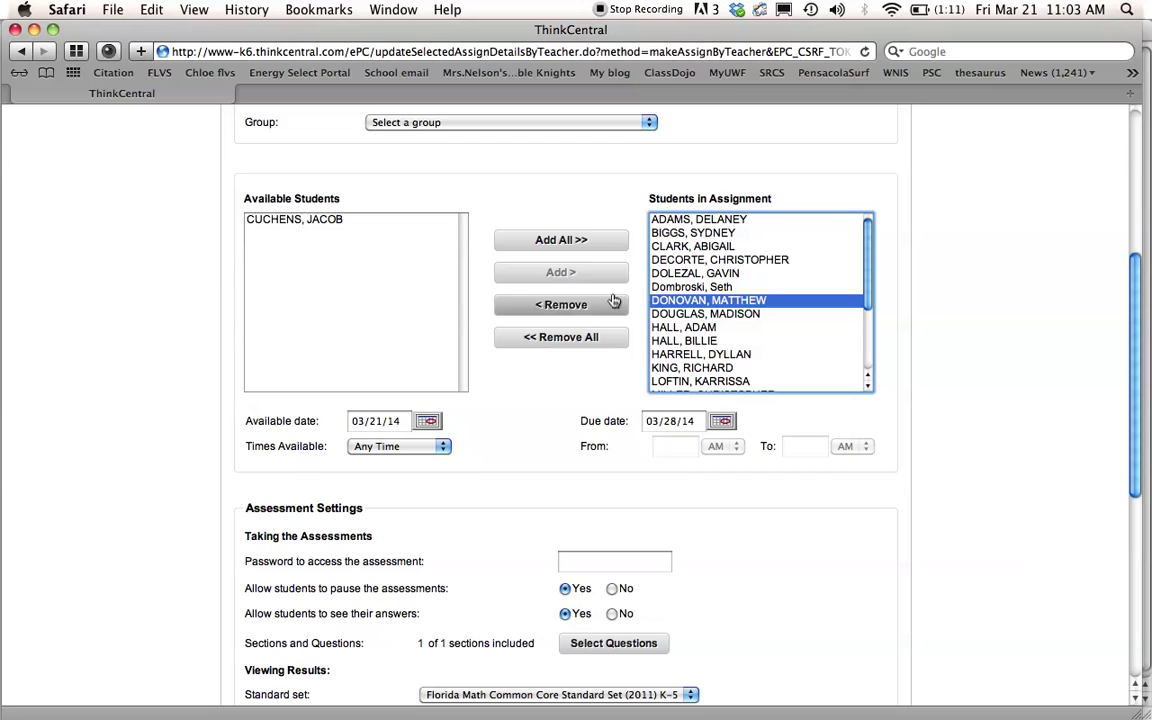
{"action": "left_click", "coordinate": [598, 305]}
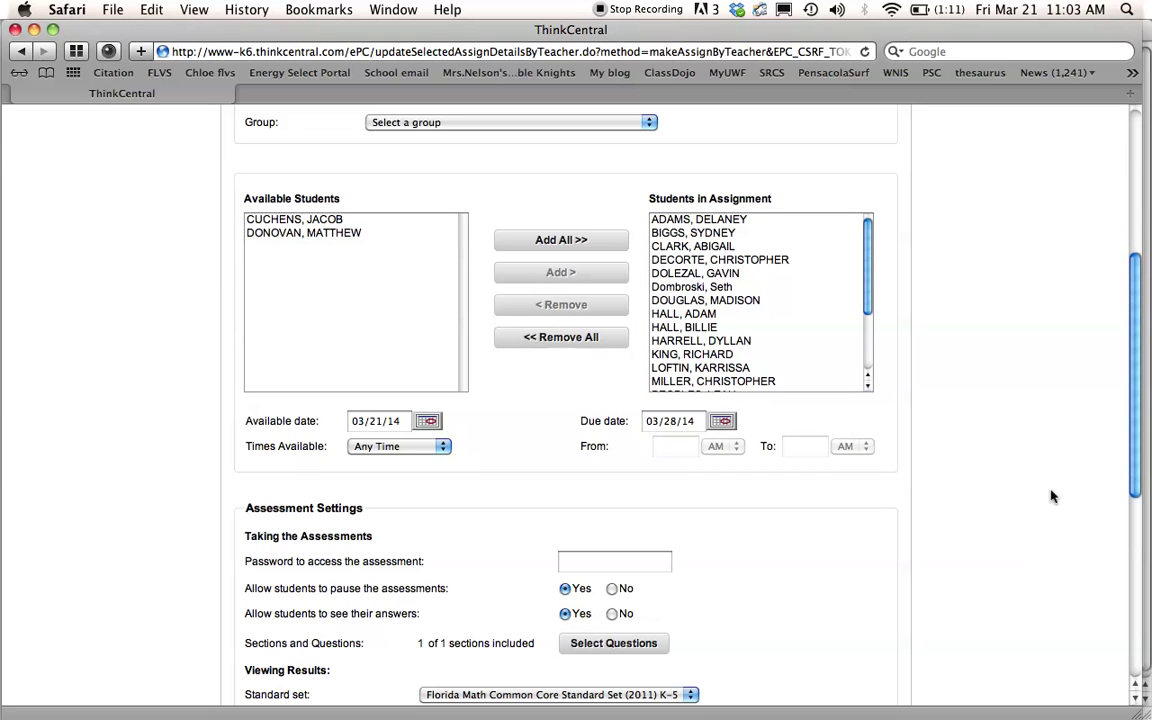
{"action": "left_click_drag", "start_coordinate": [1134, 475], "coordinate": [1116, 553]}
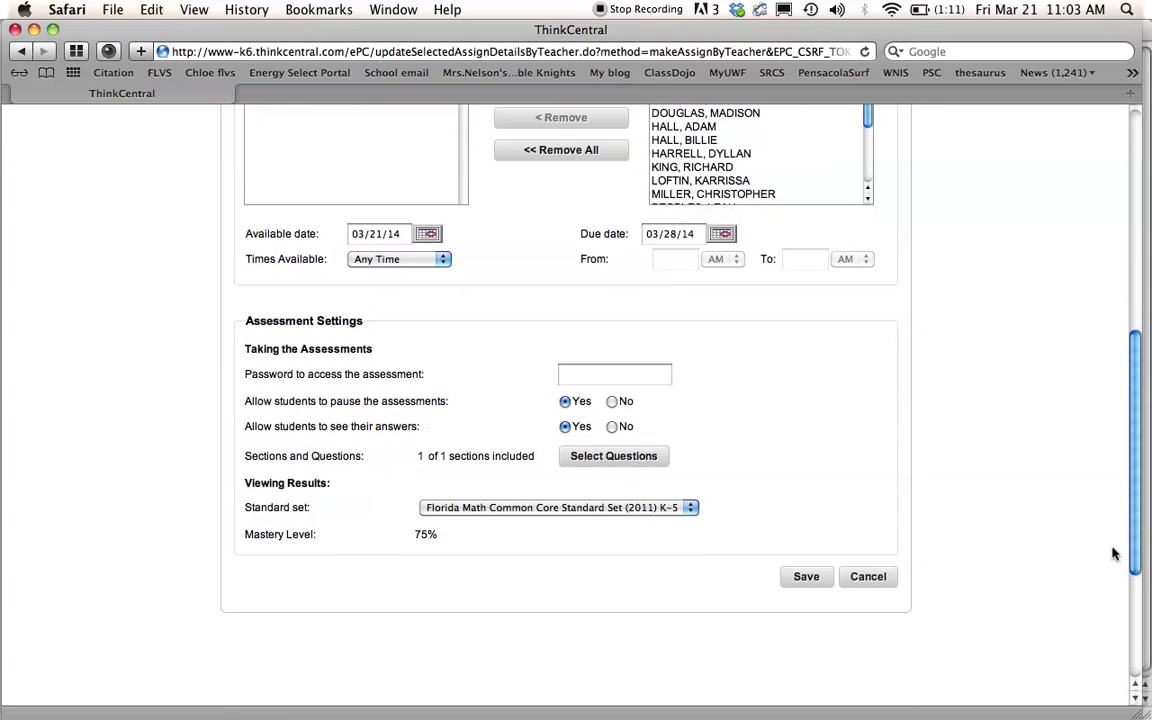
Expand all questions, uncheck Include Question for Question 6, and save the selection
{"action": "left_click", "coordinate": [614, 456]}
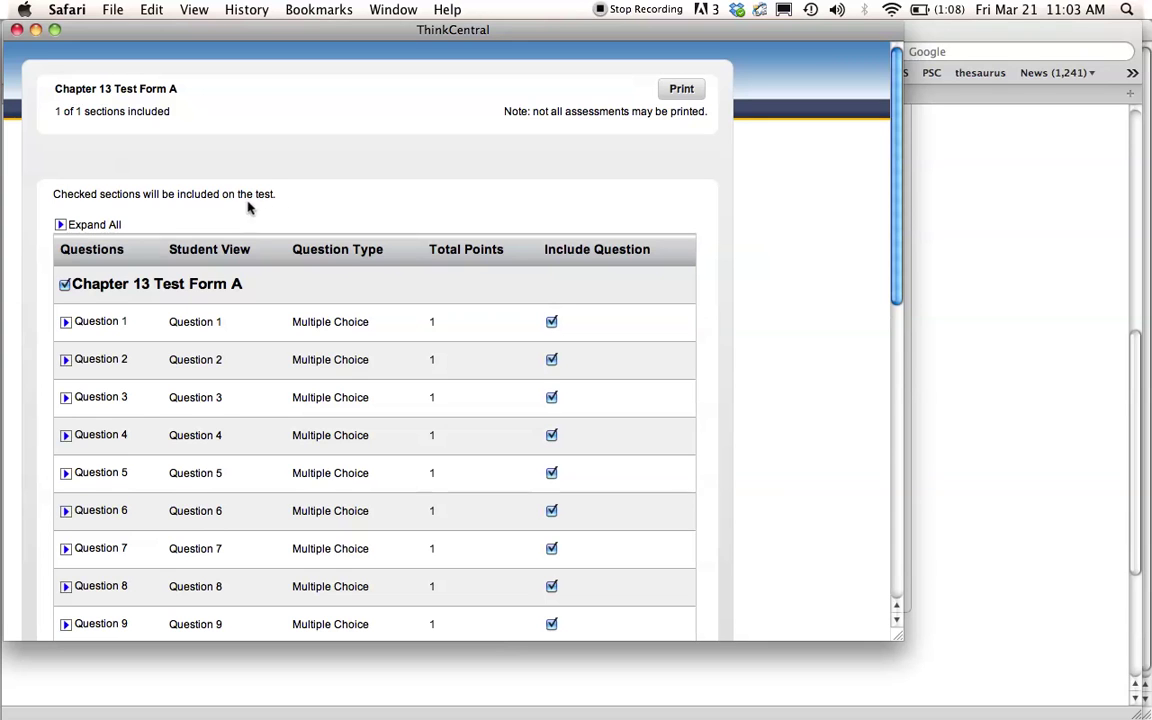
{"action": "left_click", "coordinate": [61, 226]}
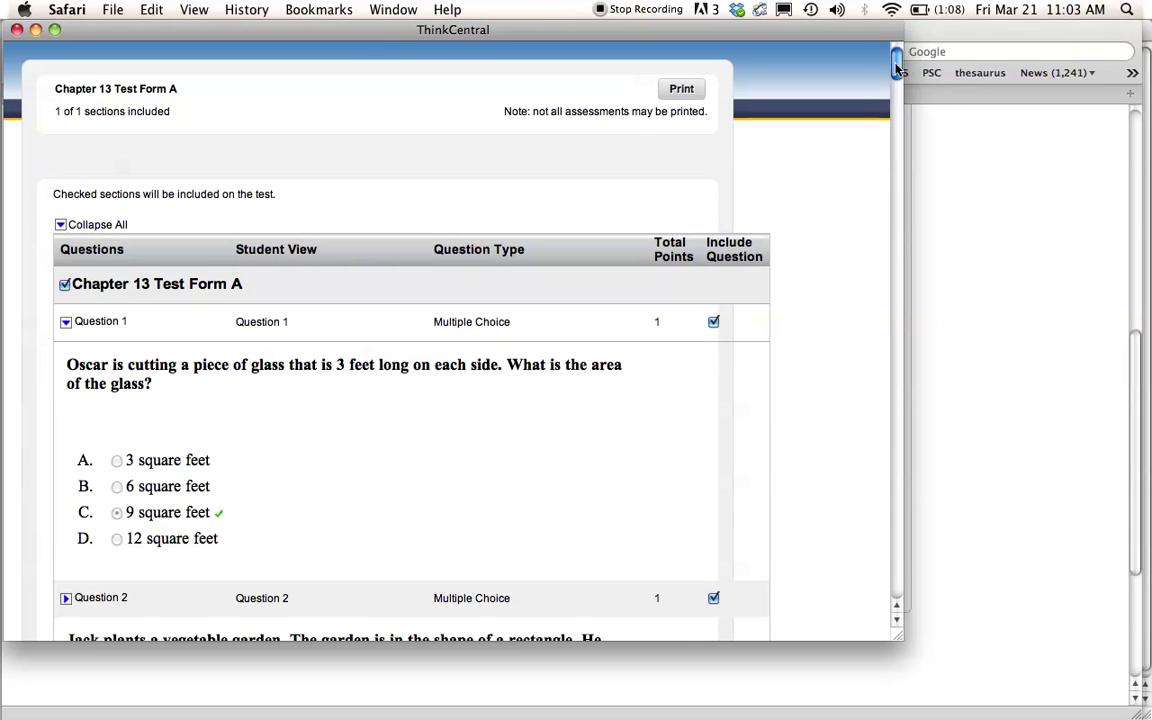
{"action": "scroll", "coordinate": [897, 85], "scroll_direction": "down", "scroll_amount": 3}
{"action": "scroll", "coordinate": [897, 80], "scroll_direction": "down", "scroll_amount": 2}
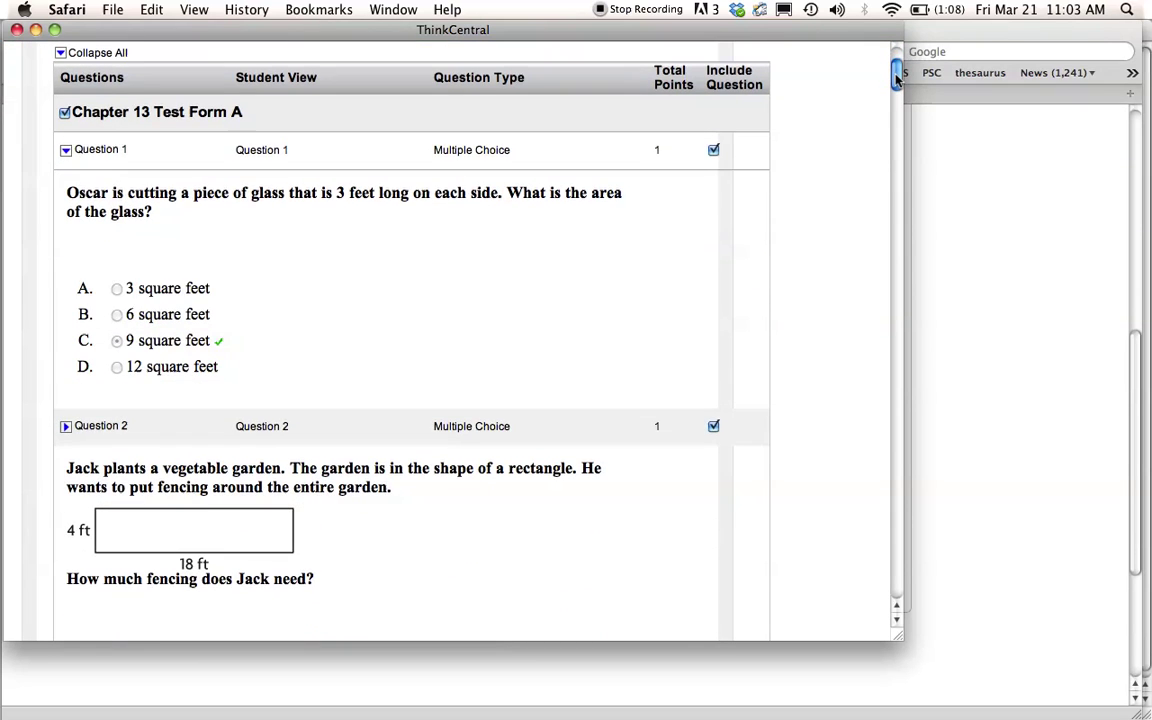
{"action": "left_click_drag", "start_coordinate": [897, 80], "coordinate": [892, 172]}
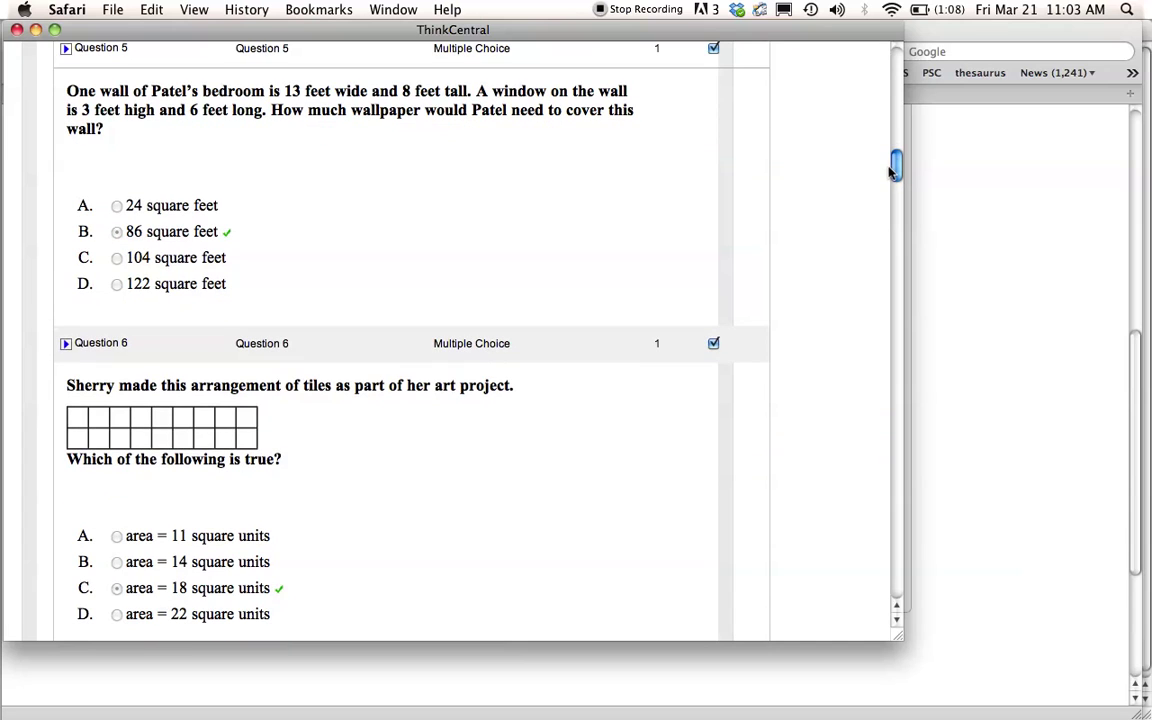
{"action": "left_click", "coordinate": [713, 344]}
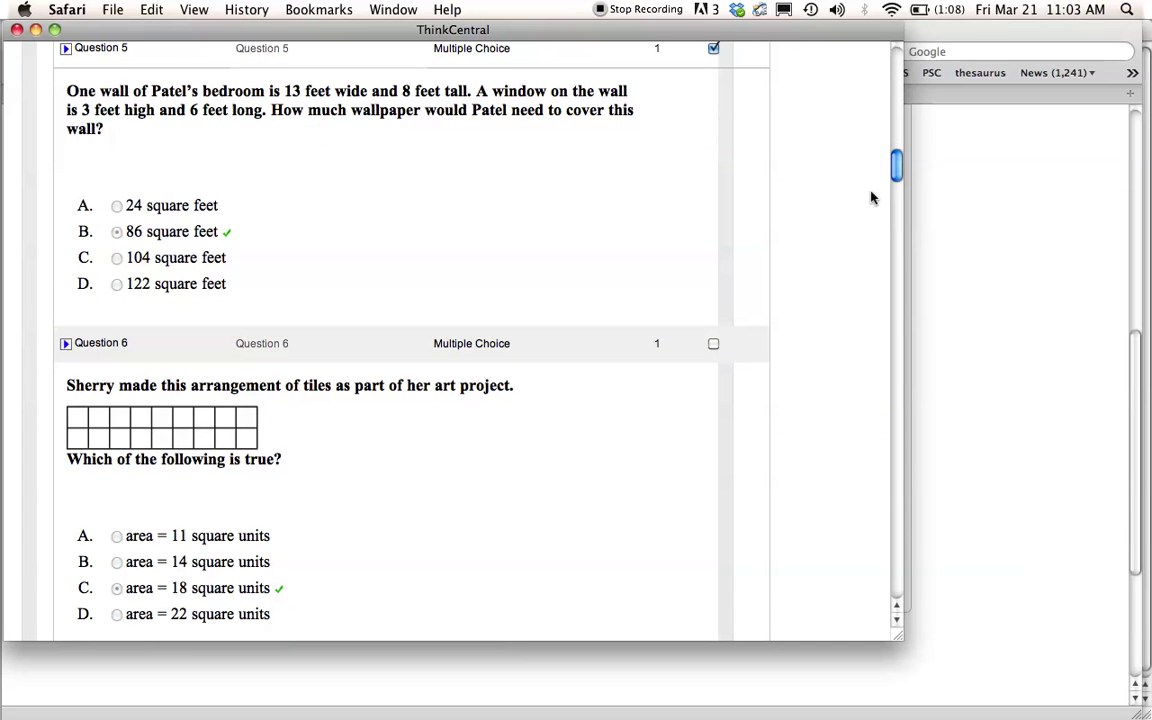
{"action": "left_click_drag", "start_coordinate": [895, 166], "coordinate": [864, 594]}
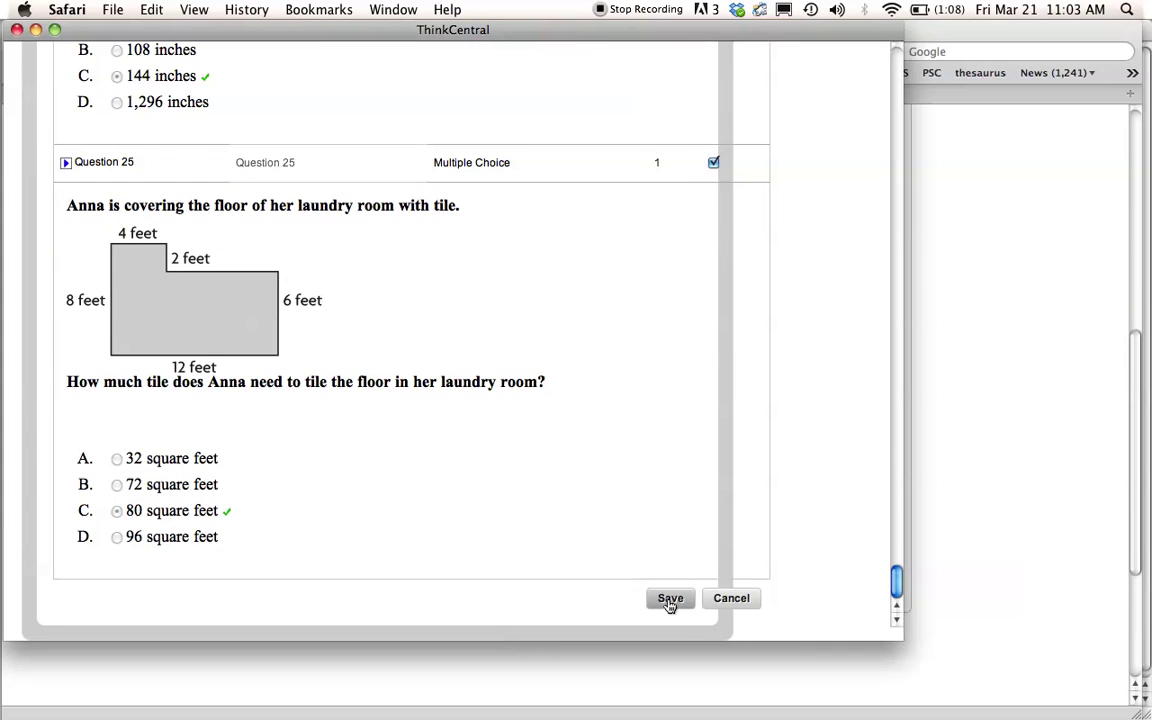
{"action": "left_click", "coordinate": [670, 600]}
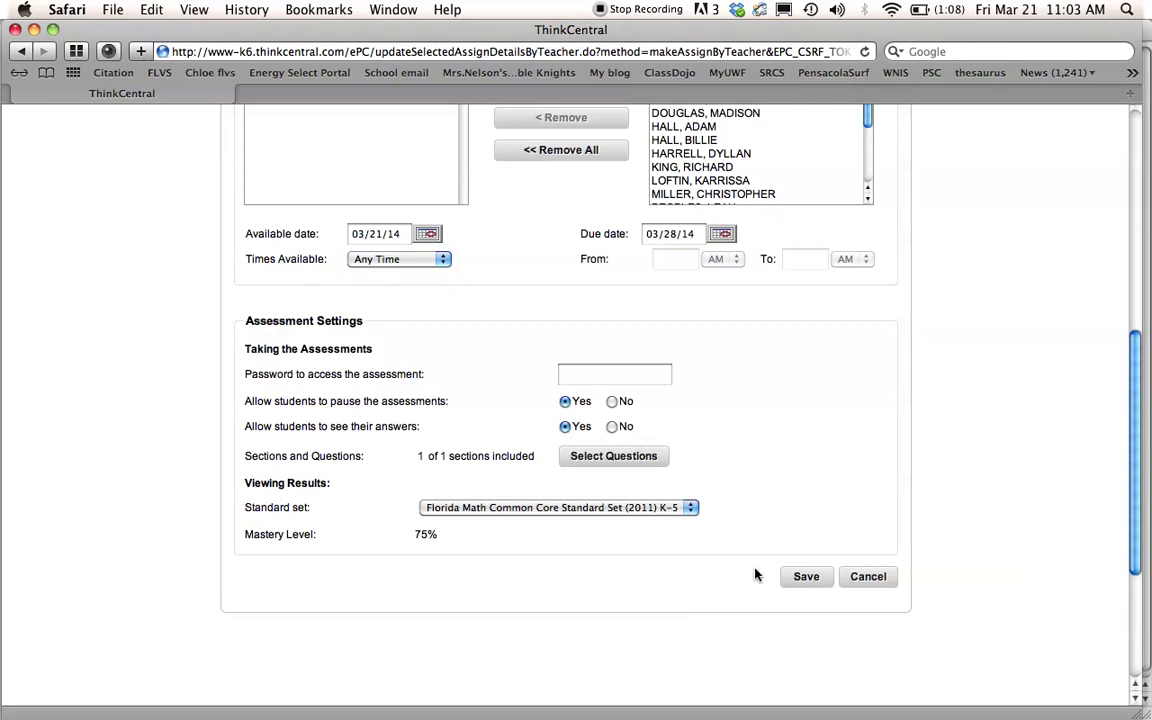
Save and confirm the test, then find 'Math ch 13 test' due 03/28/14, Not started
{"action": "left_click", "coordinate": [805, 577]}
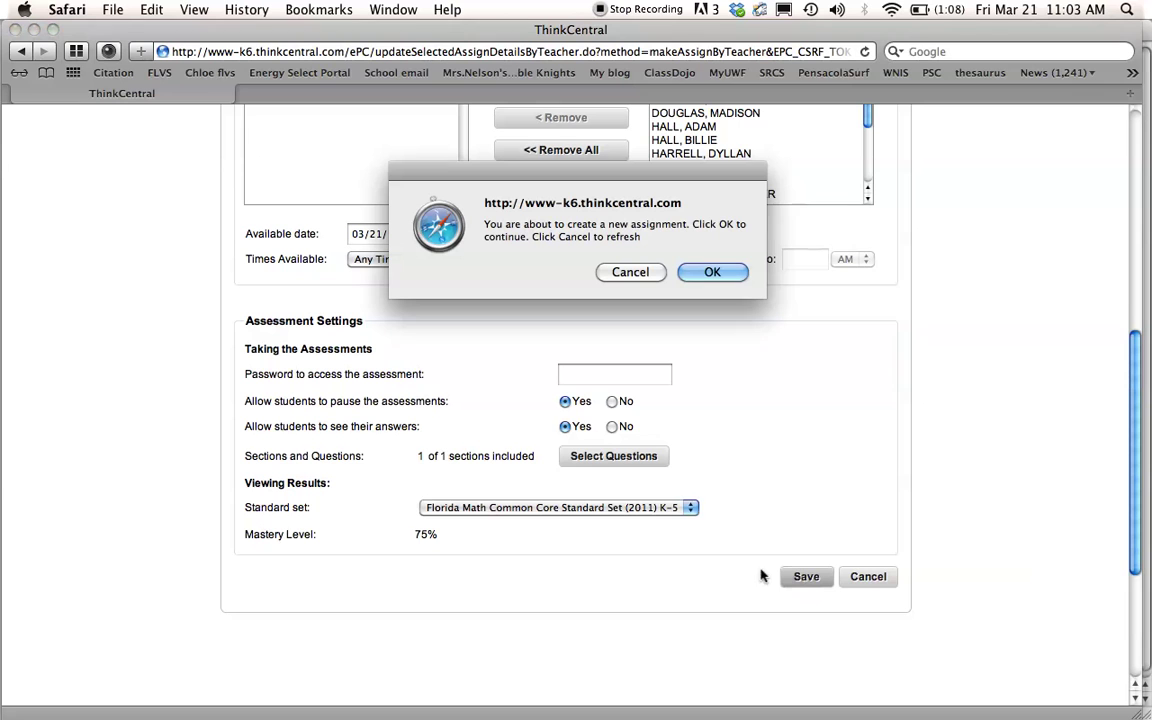
{"action": "left_click", "coordinate": [710, 272]}
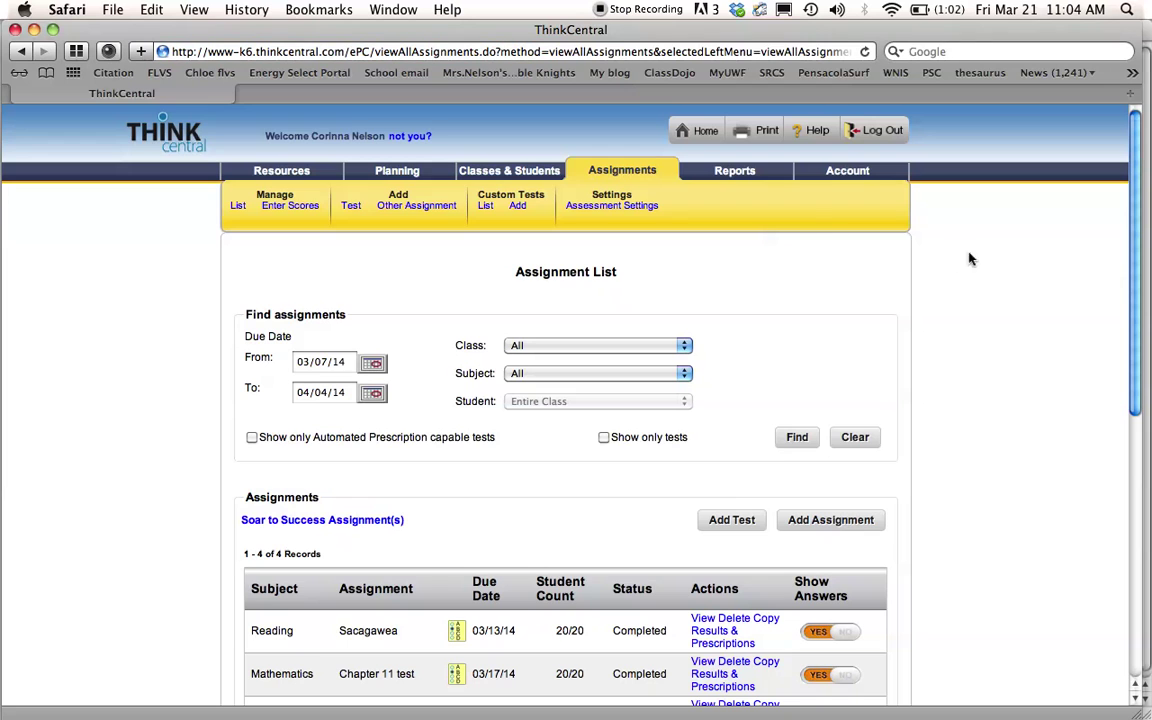
{"action": "left_click", "coordinate": [631, 172]}
{"action": "scroll", "coordinate": [996, 341], "scroll_direction": "down", "scroll_amount": 5}
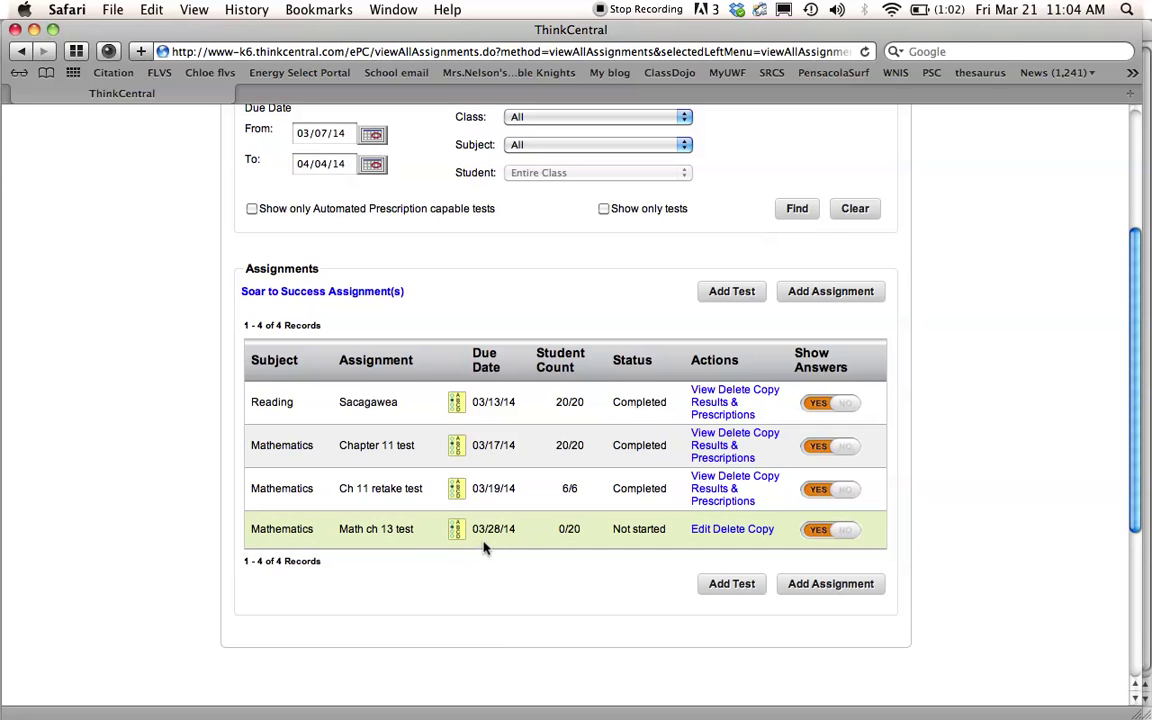
{"action": "left_click", "coordinate": [698, 533]}
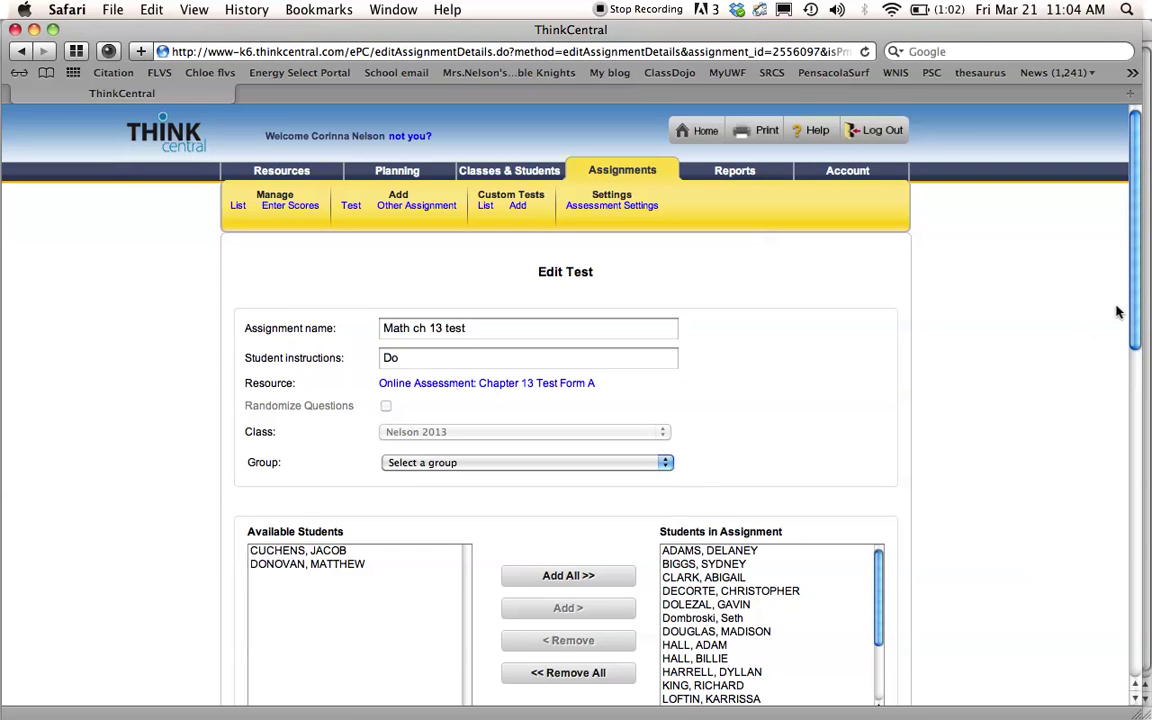
{"action": "scroll", "coordinate": [1135, 307], "scroll_direction": "down", "scroll_amount": 5}
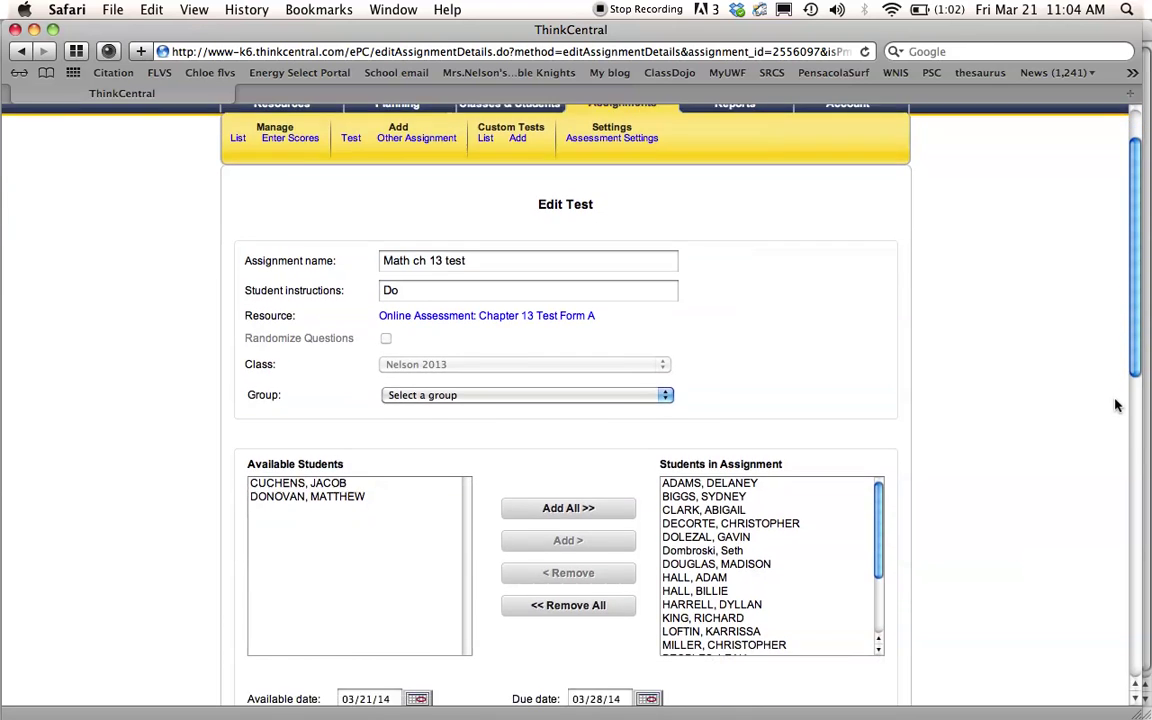
{"action": "left_click_drag", "start_coordinate": [1135, 410], "coordinate": [1130, 463]}
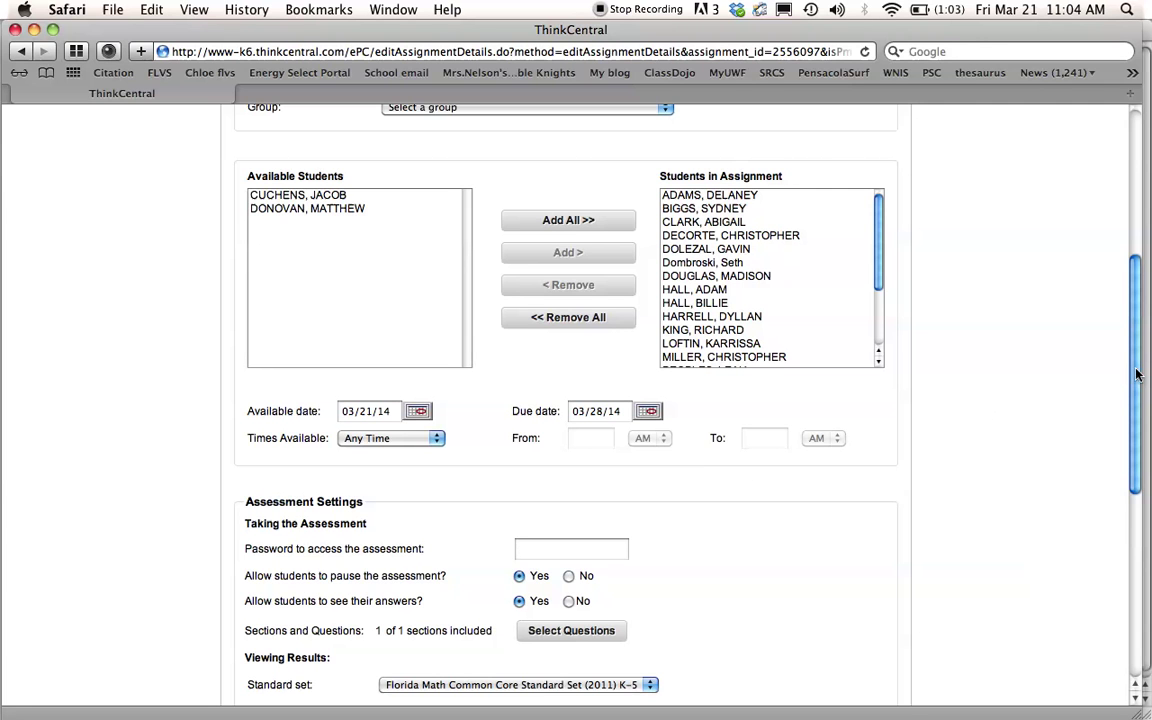
{"action": "scroll", "coordinate": [1022, 340], "scroll_direction": "down", "scroll_amount": 5}
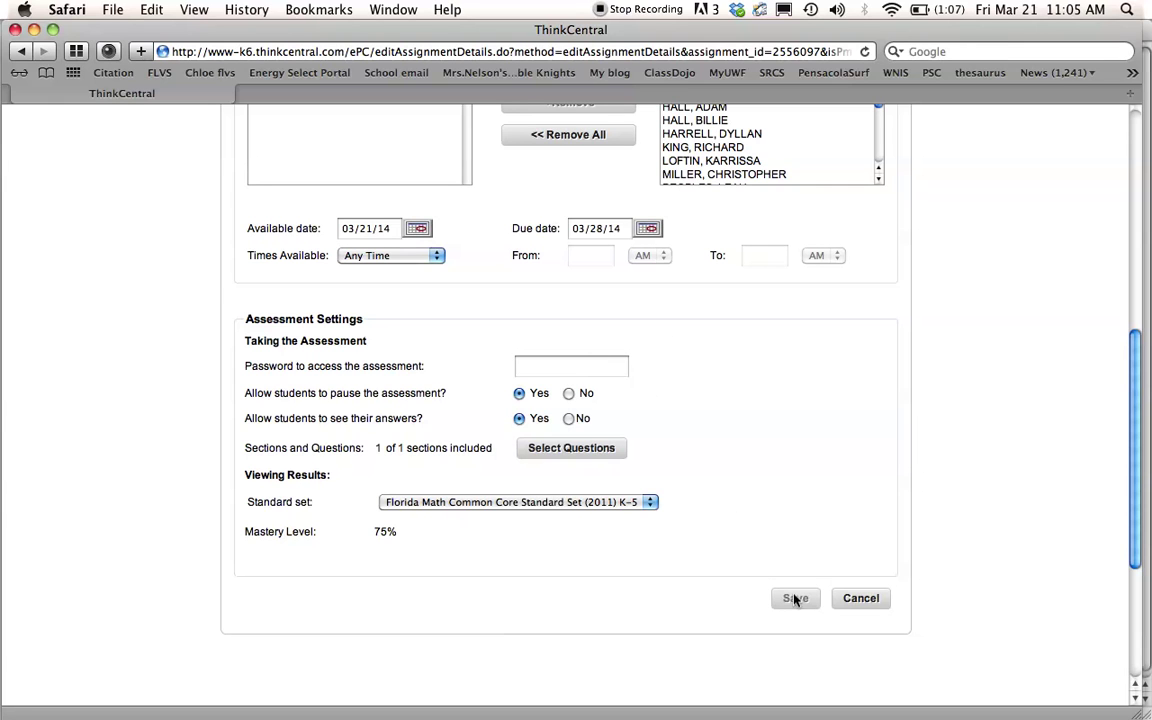
{"action": "left_click", "coordinate": [858, 600]}
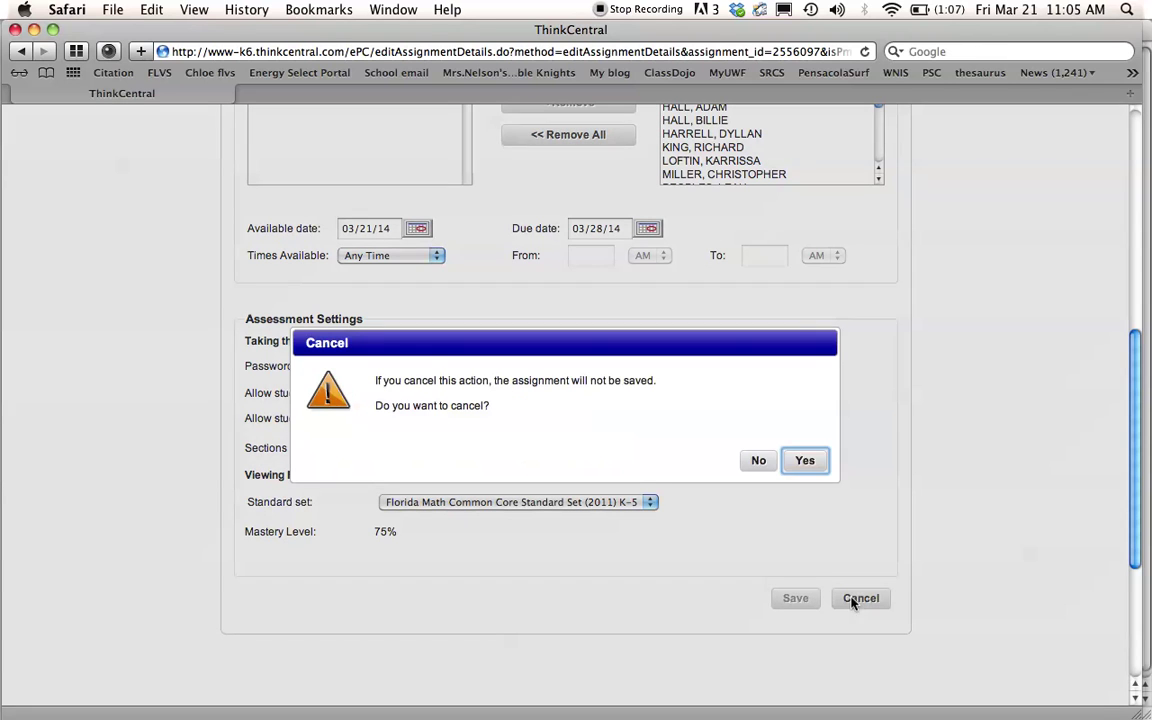
{"action": "left_click", "coordinate": [805, 462]}
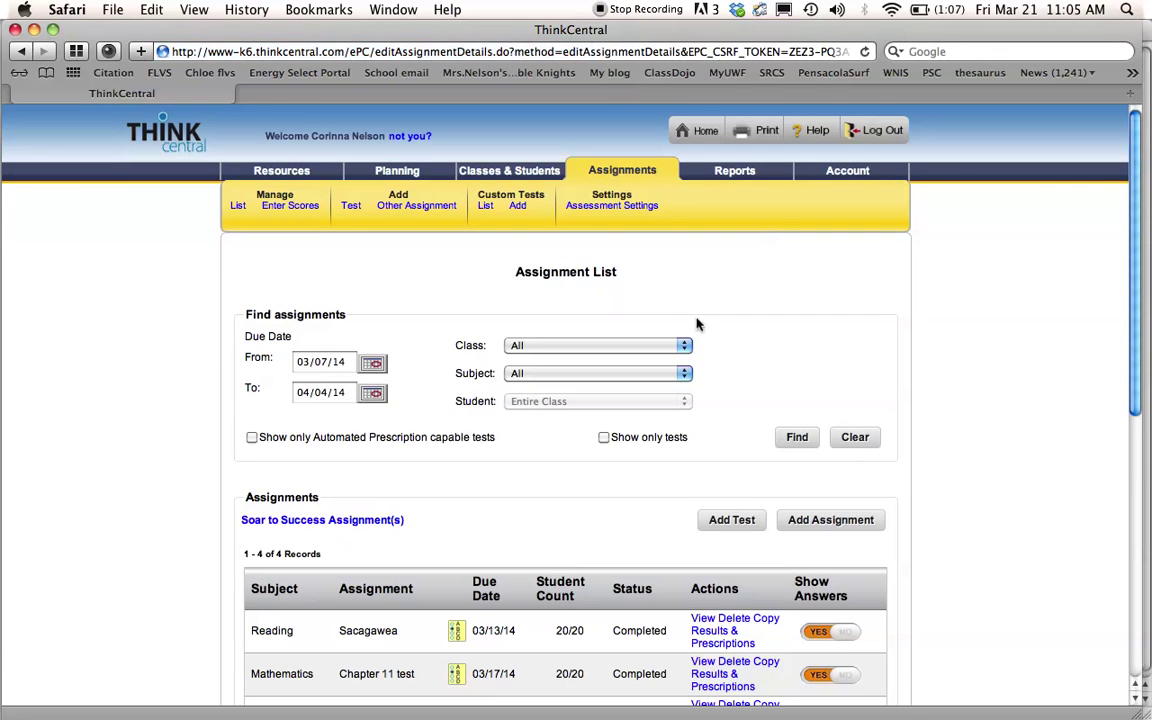
Scroll through the Assignment List to locate the Chapter 11 test row
{"action": "scroll", "coordinate": [1117, 432], "scroll_direction": "down", "scroll_amount": 2}
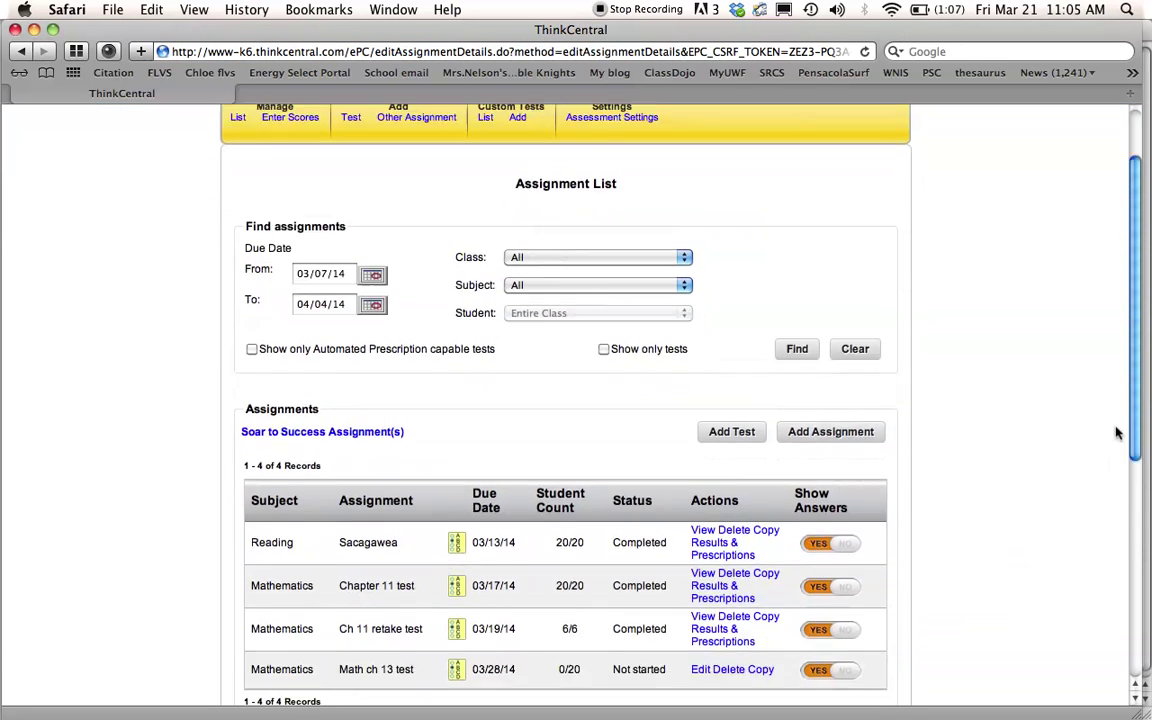
{"action": "scroll", "coordinate": [1111, 570], "scroll_direction": "down", "scroll_amount": 8}
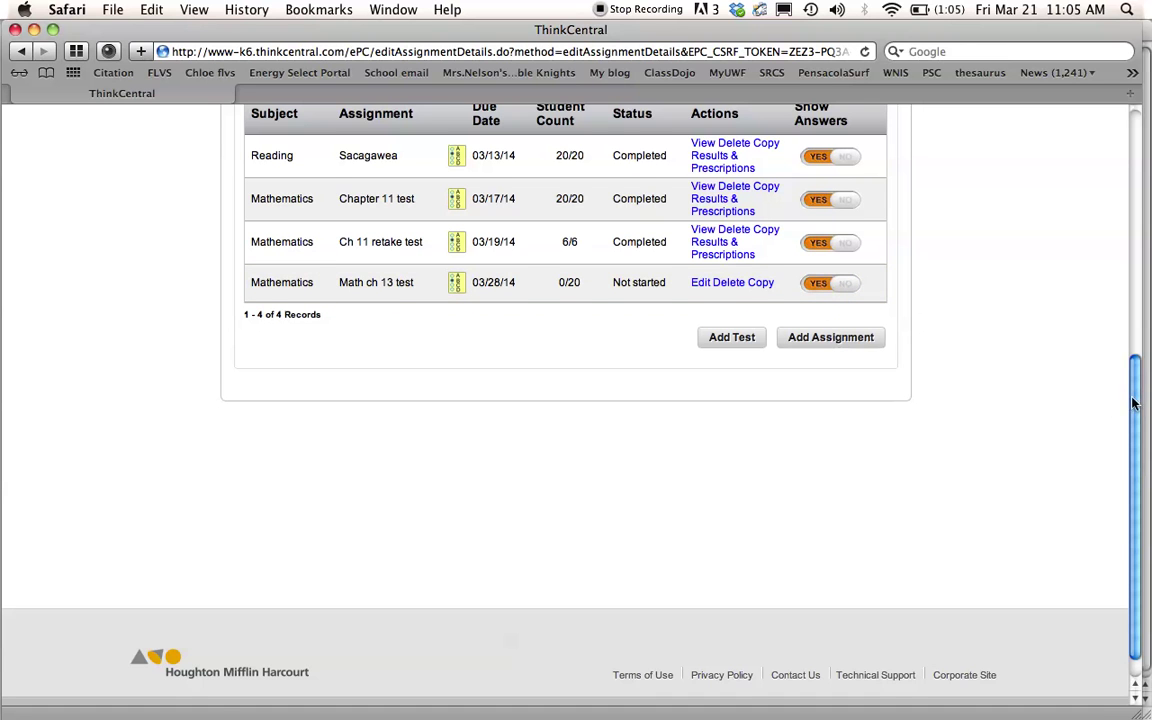
{"action": "scroll", "coordinate": [1134, 402], "scroll_direction": "up", "scroll_amount": 3}
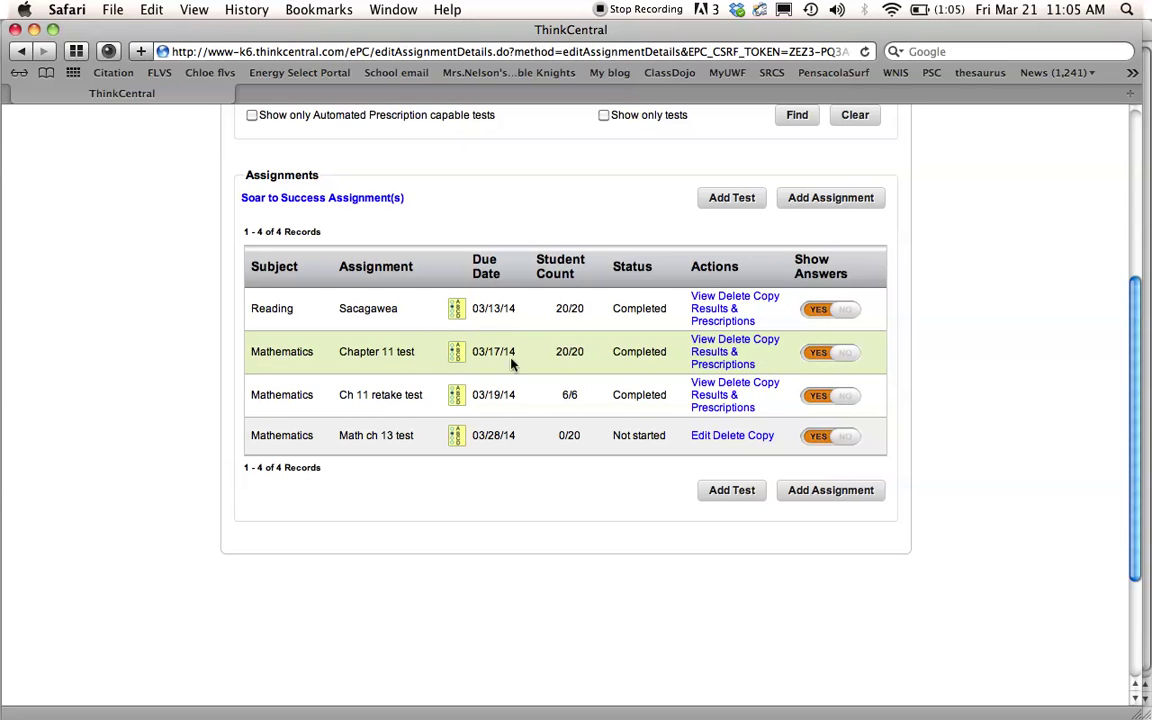
Open the Chapter 11 test's Results & Prescriptions and review the class scores
{"action": "left_click", "coordinate": [709, 363]}
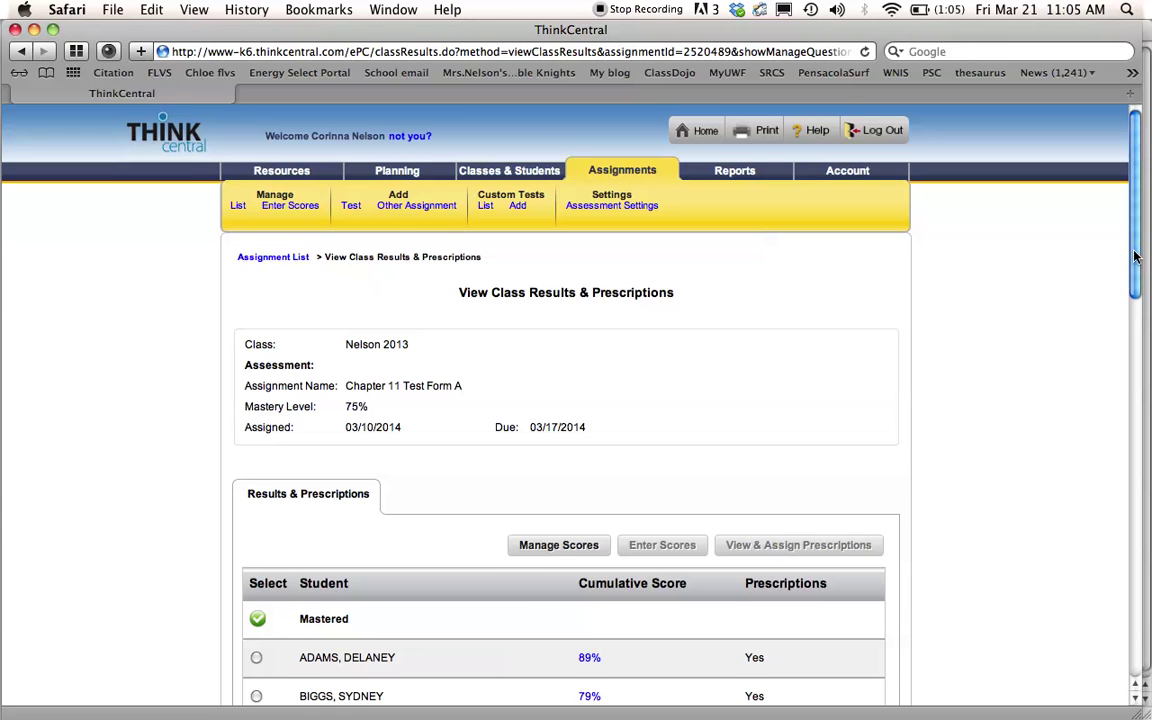
{"action": "left_click_drag", "start_coordinate": [1134, 257], "coordinate": [1143, 413]}
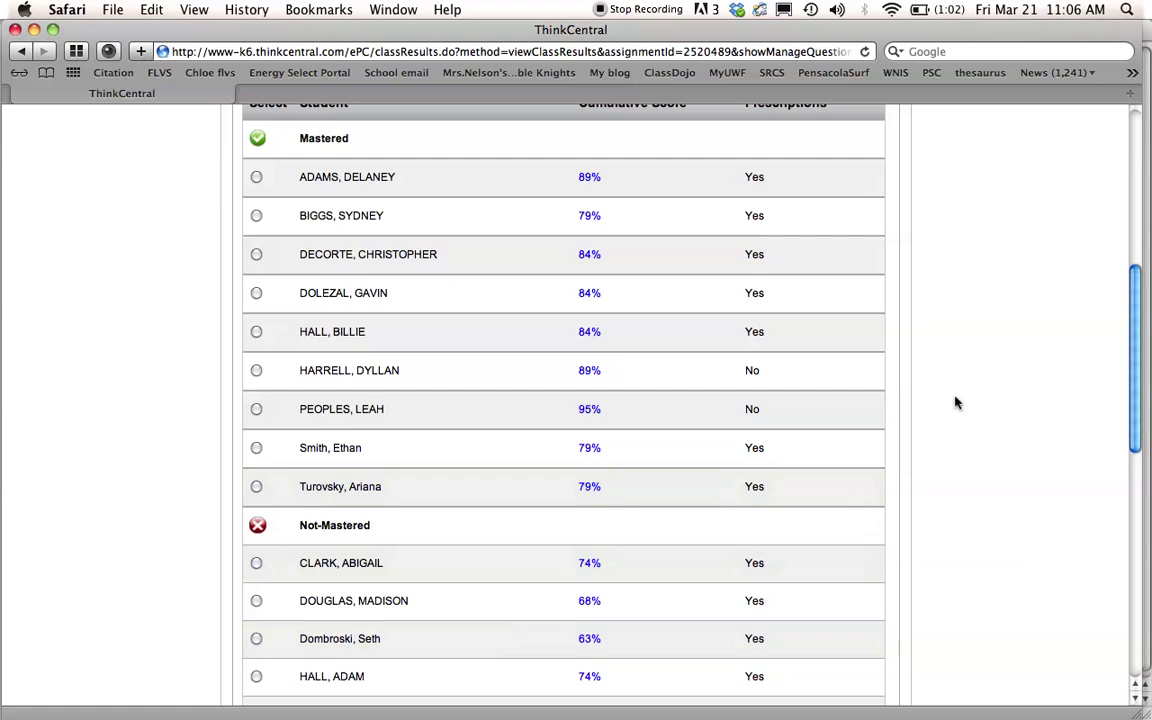
{"action": "left_click_drag", "start_coordinate": [1133, 360], "coordinate": [1124, 453]}
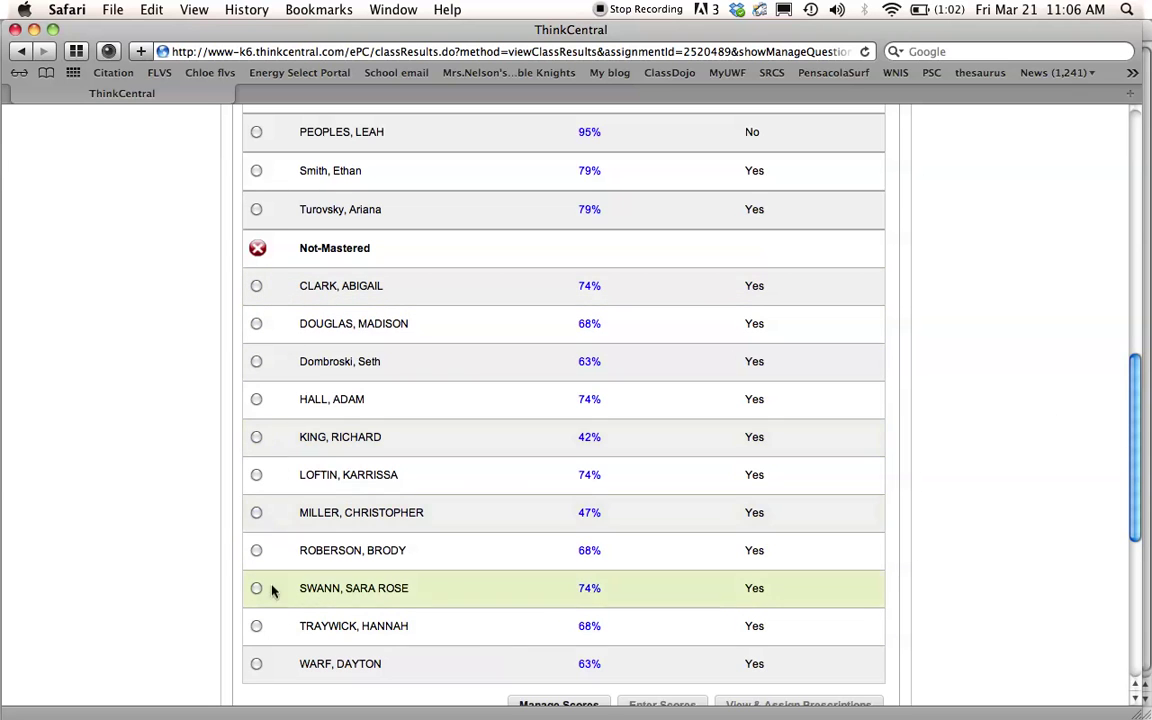
Select the first Not-Mastered student, who scored 74%, after briefly checking the 68% student
{"action": "left_click", "coordinate": [256, 287]}
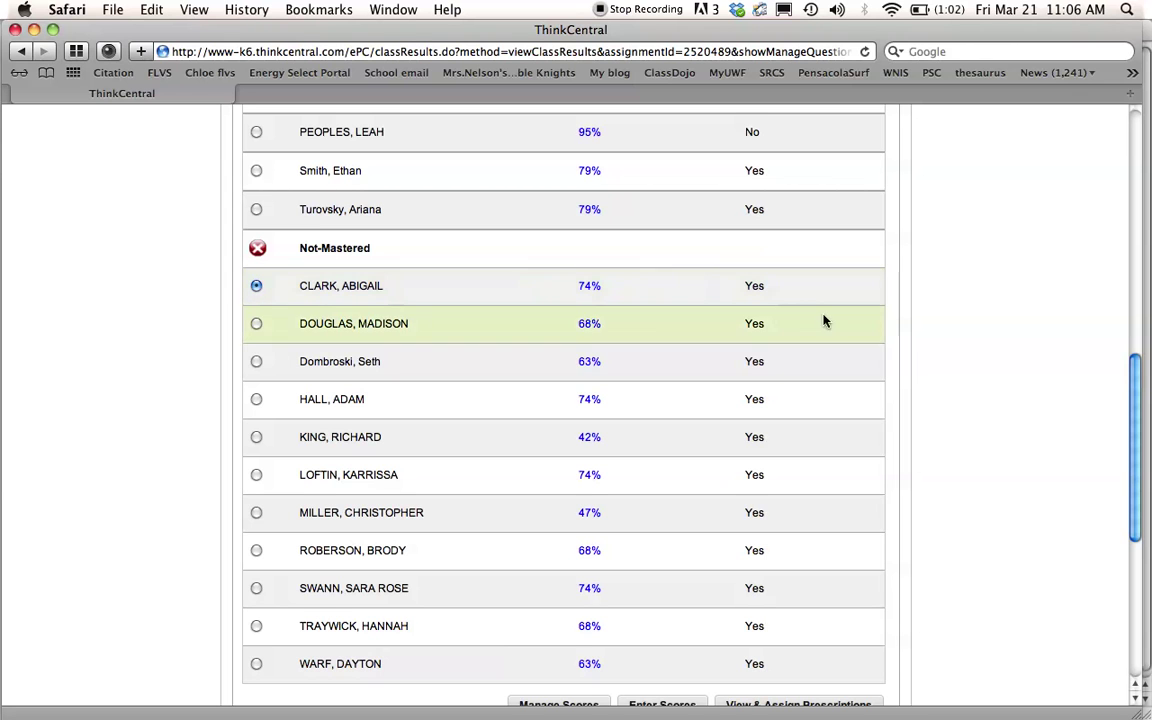
{"action": "scroll", "coordinate": [1135, 422], "scroll_direction": "down", "scroll_amount": 3}
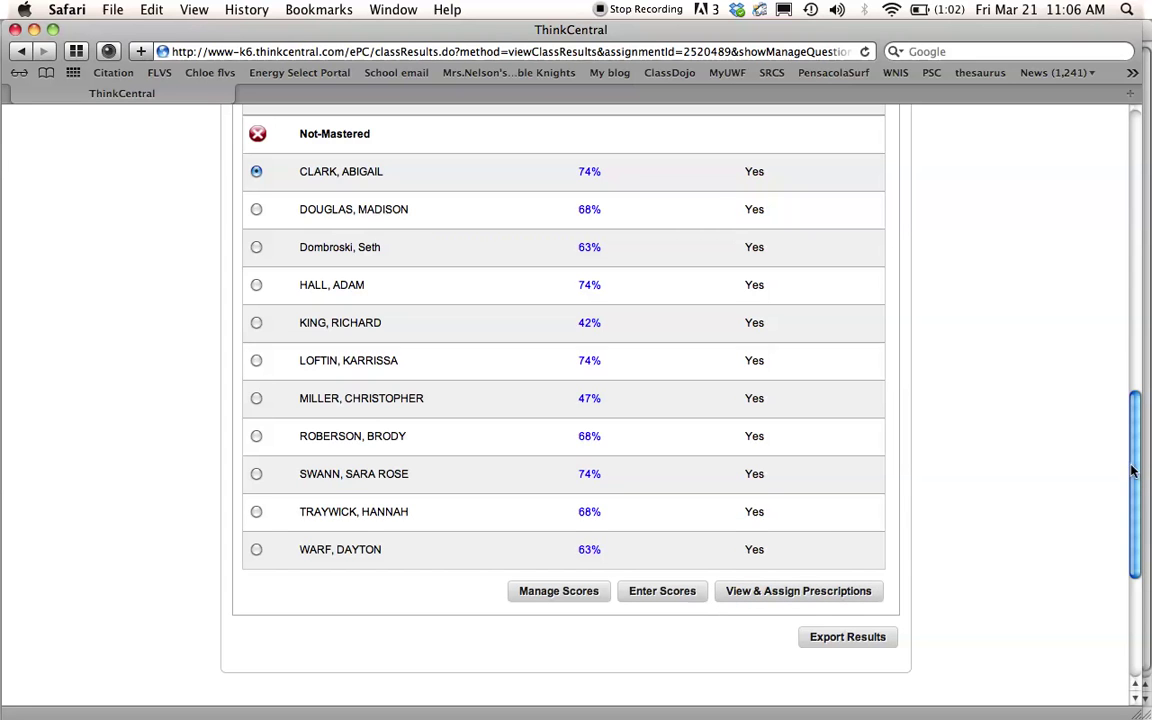
{"action": "left_click_drag", "start_coordinate": [1135, 468], "coordinate": [1143, 441]}
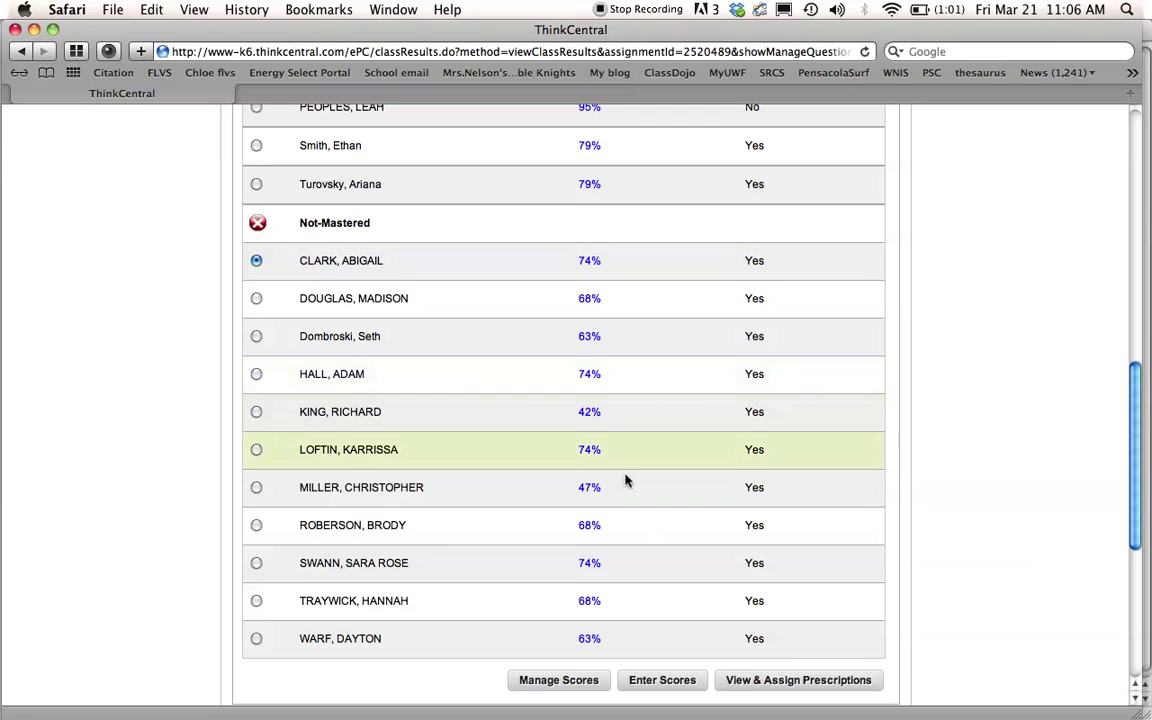
{"action": "left_click", "coordinate": [255, 300]}
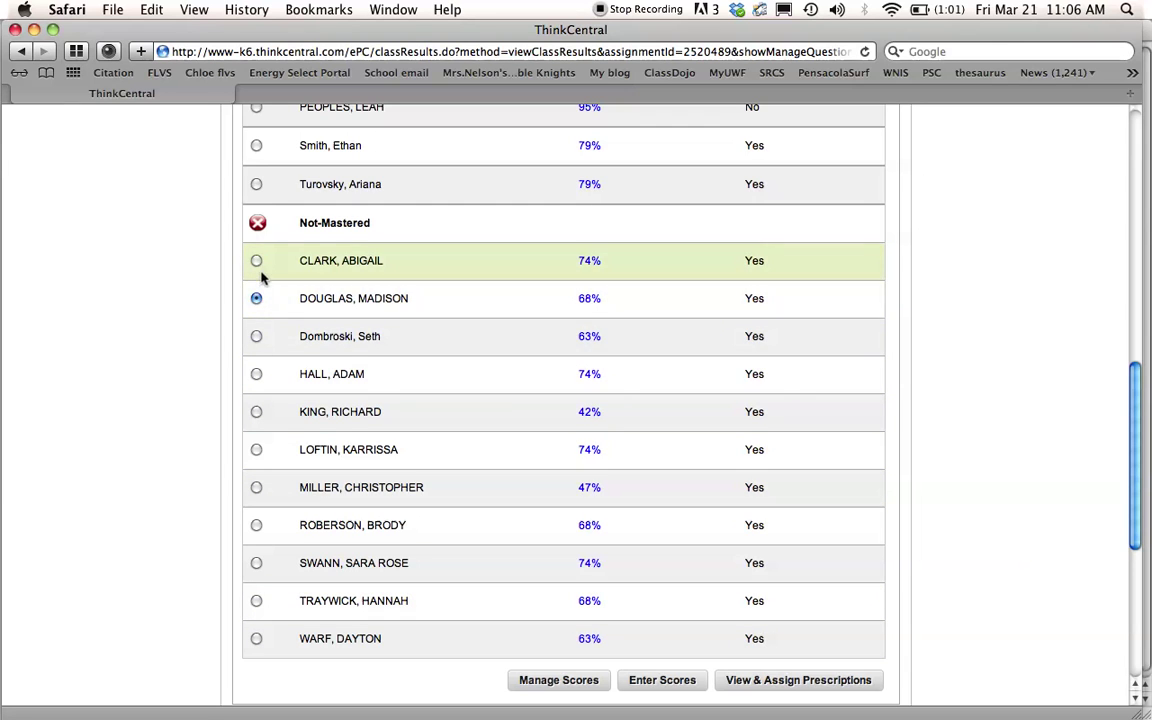
{"action": "left_click", "coordinate": [256, 260]}
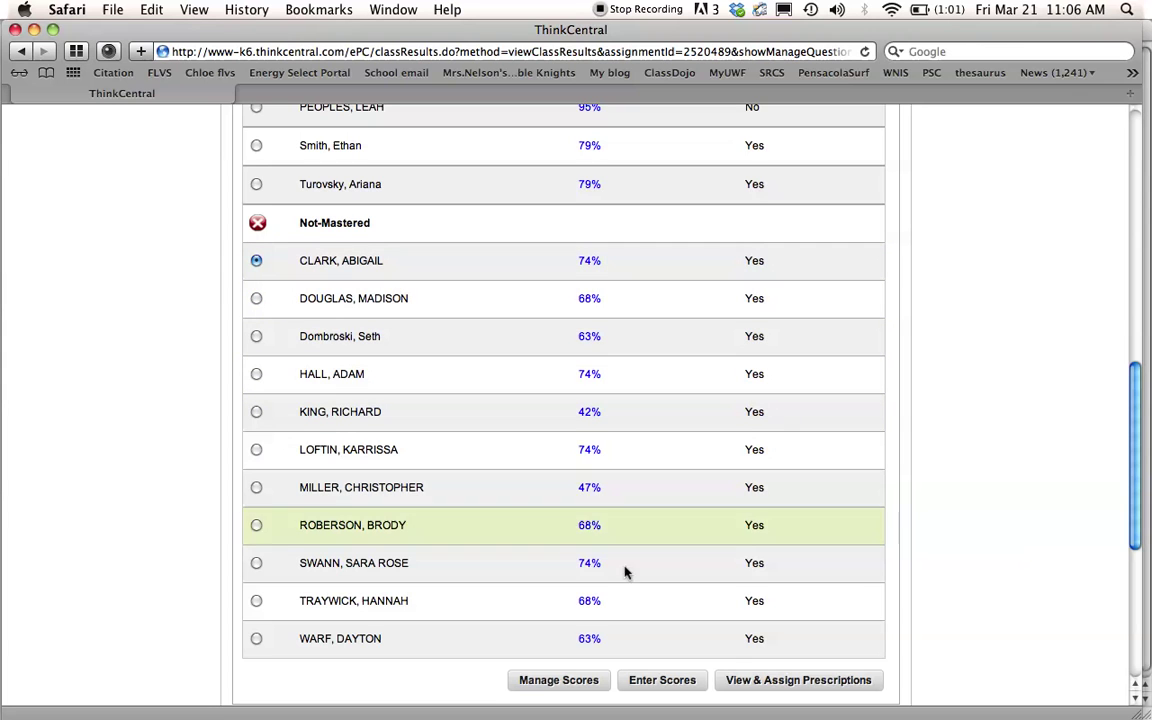
View the student's prescriptions and read the description of standard MACC.4.MD.3.5b
{"action": "left_click", "coordinate": [740, 684]}
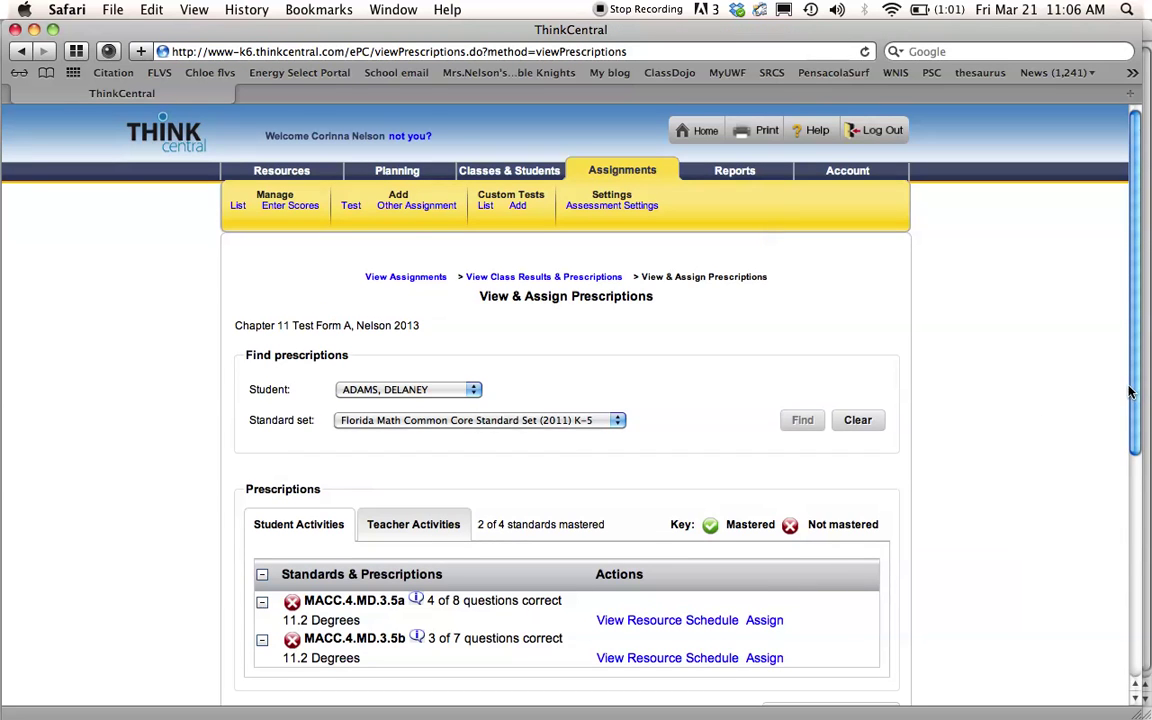
{"action": "left_click_drag", "start_coordinate": [1130, 392], "coordinate": [1116, 519]}
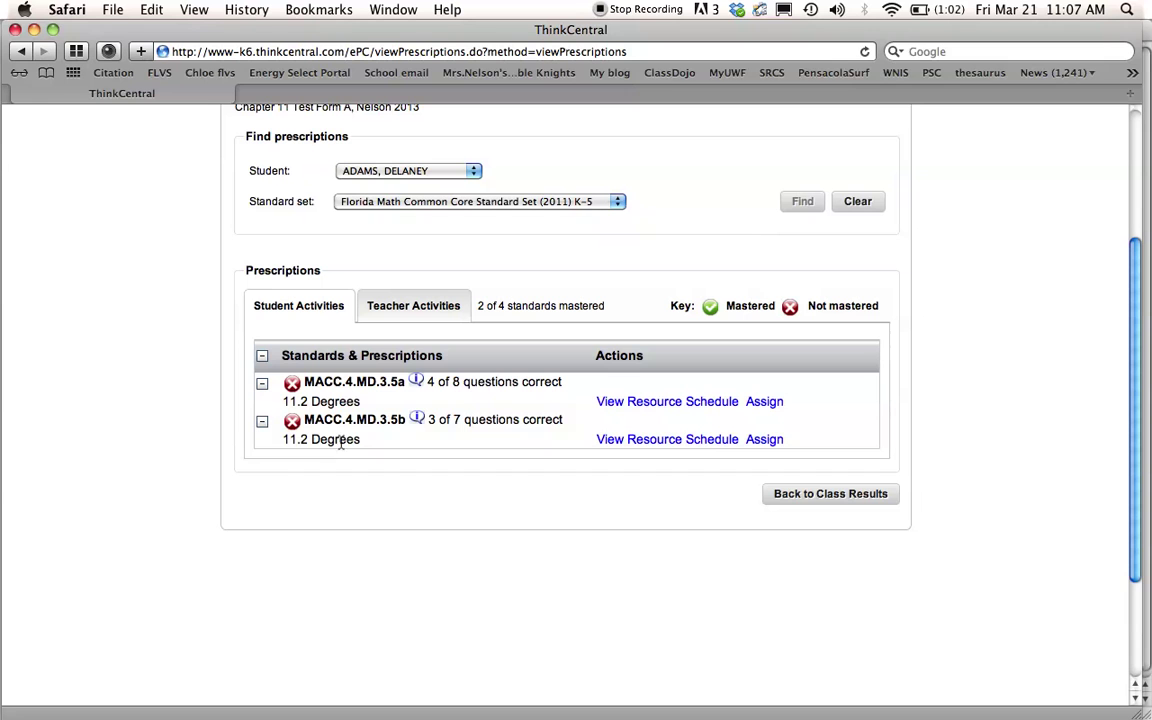
{"action": "left_click", "coordinate": [416, 419]}
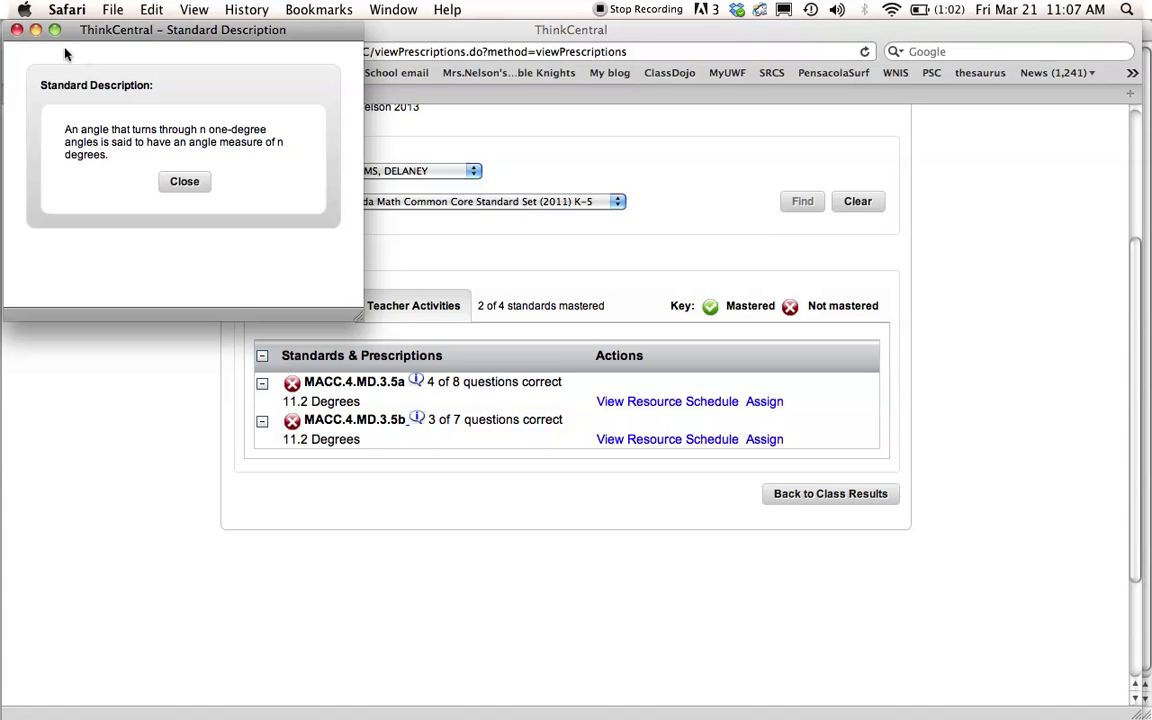
{"action": "left_click", "coordinate": [16, 31]}
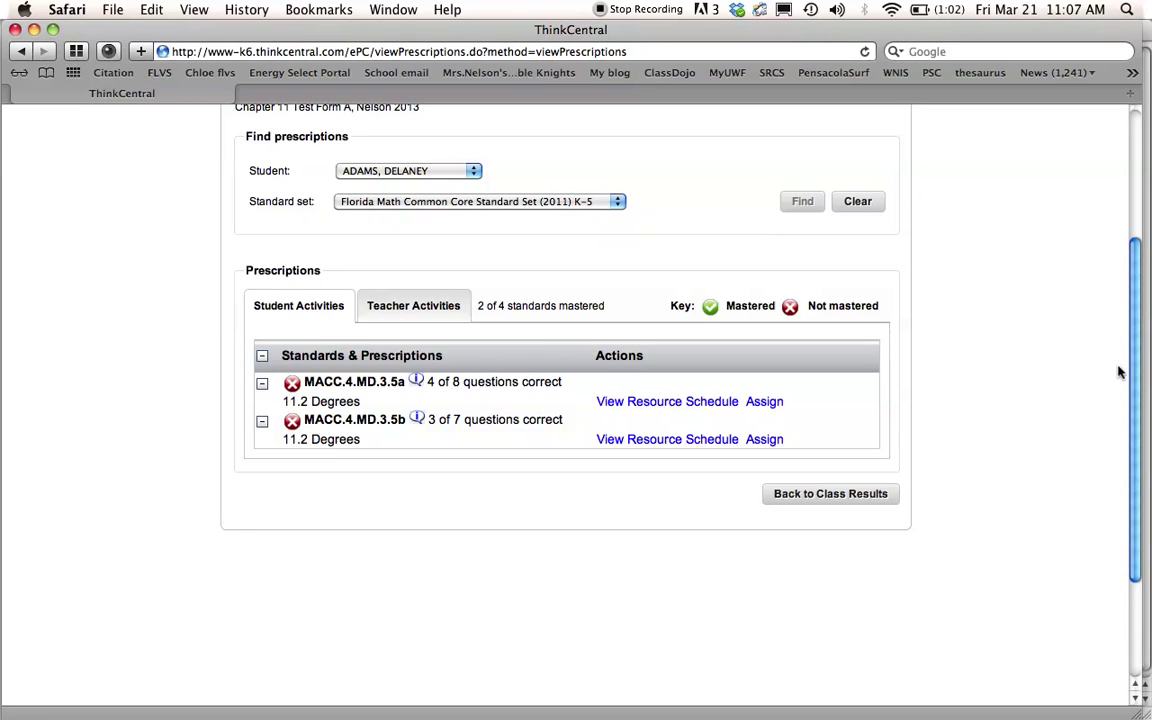
{"action": "left_click_drag", "start_coordinate": [1131, 388], "coordinate": [1137, 235]}
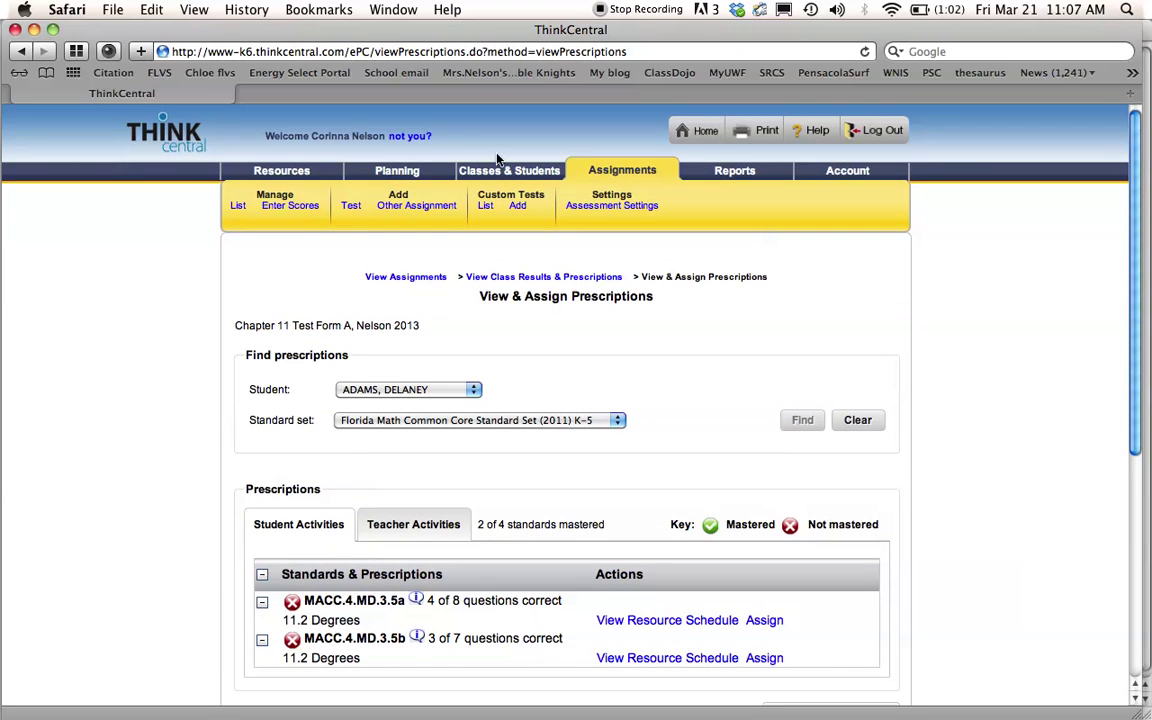